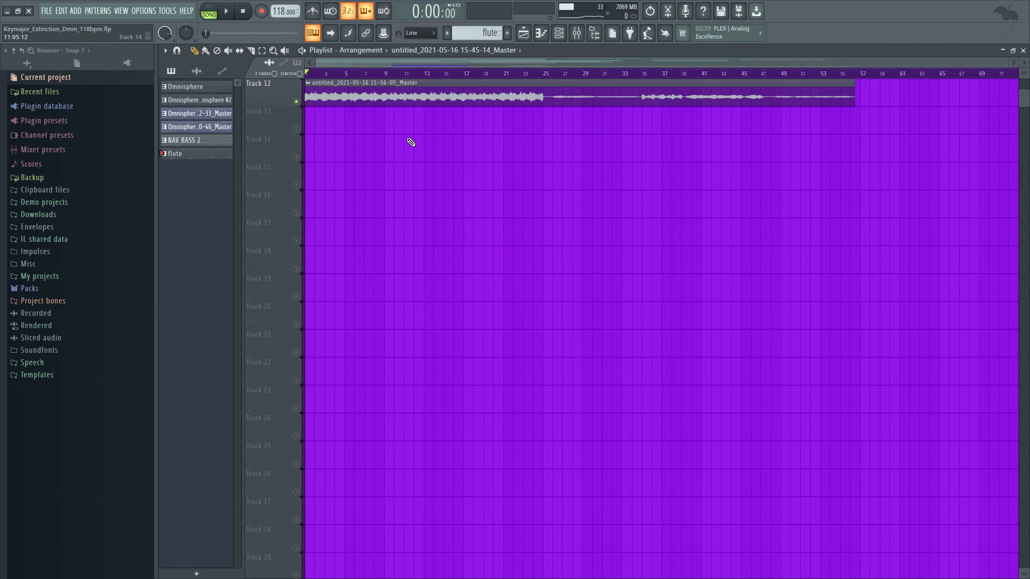
- Play back the Omnisphere melody in the piano roll
scroll(411, 142, "up", 4)
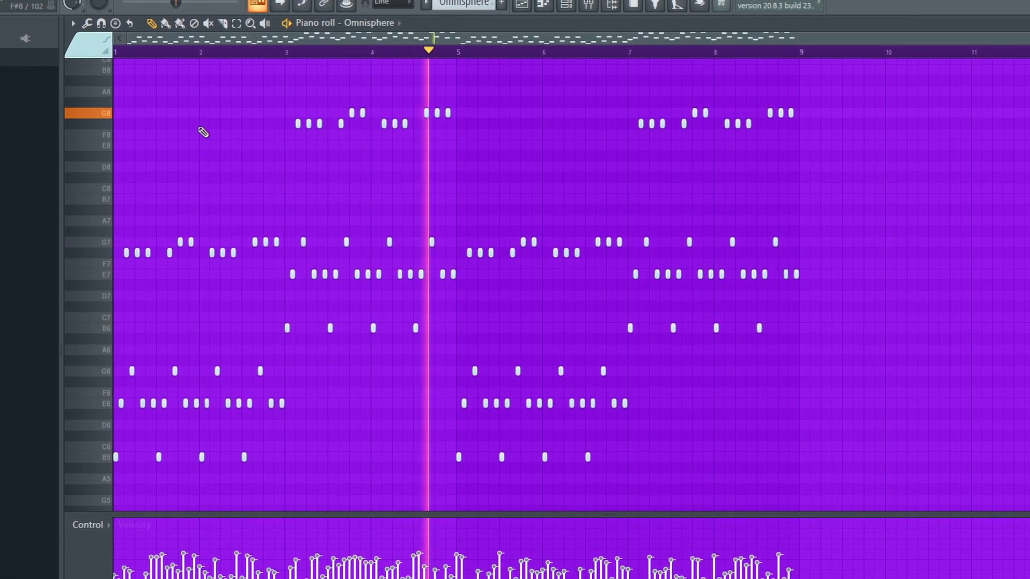
key("space")
scroll(411, 263, "up", 2, "ctrl")
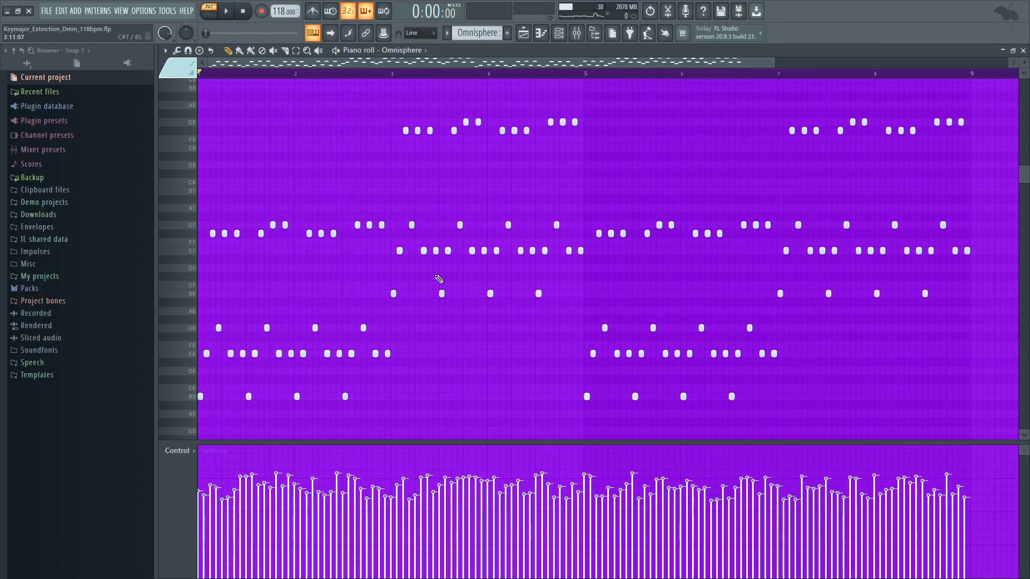
- Examine the randomizer's level options for the Omnisphere melody and highlight the notes in its first bar
key("alt+r")
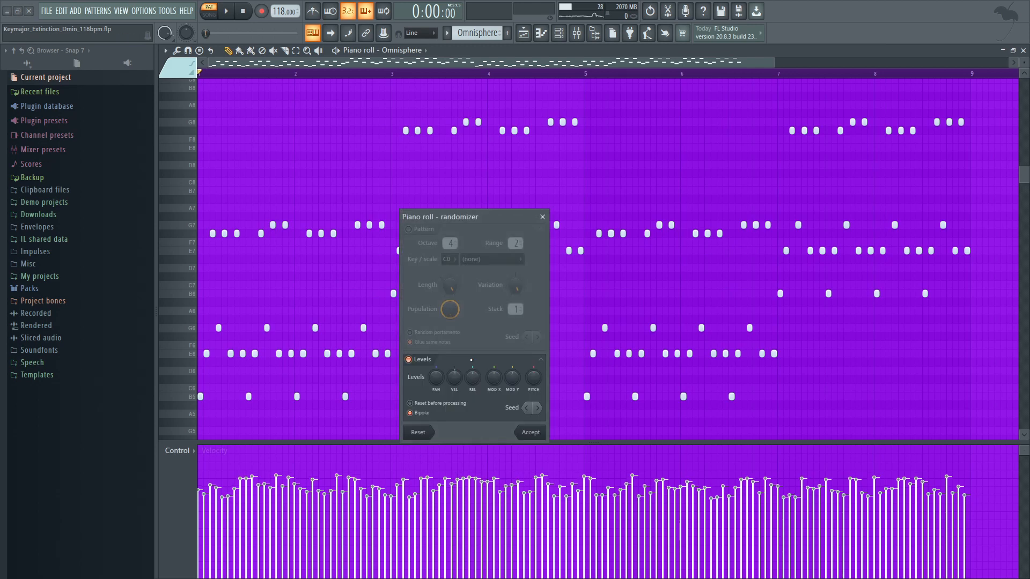
left_click(542, 217)
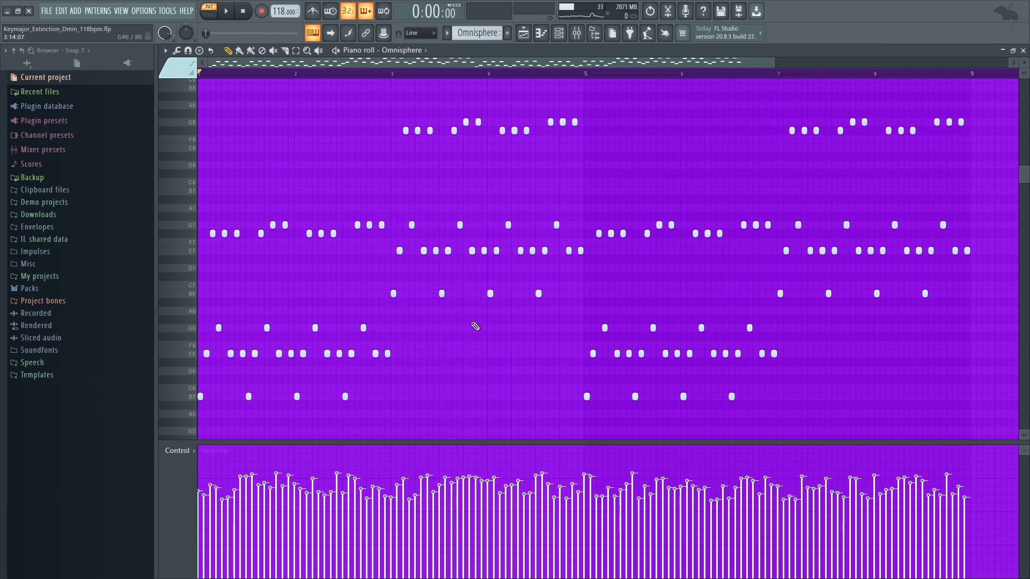
left_click_drag(293, 204, 196, 426)
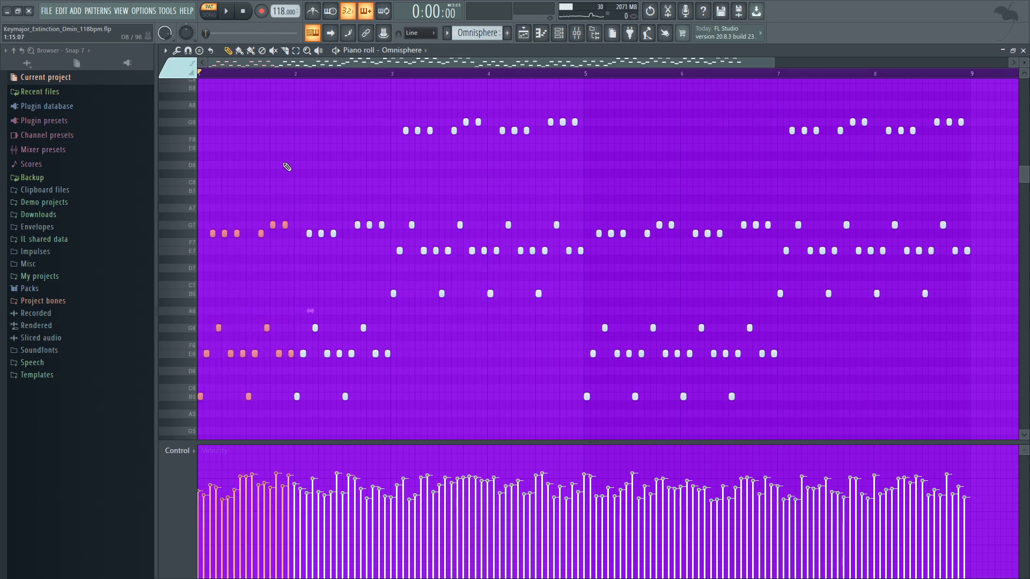
scroll(439, 228, "down", 2)
left_click(454, 167, "ctrl")
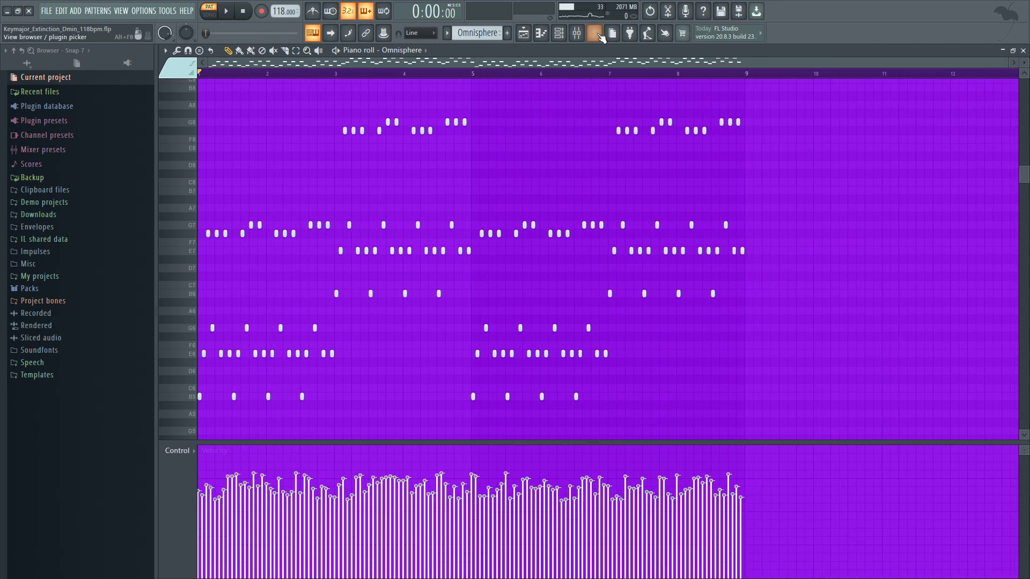
- Inspect the HalfTime, Ambience, Fruity Stereo Enhancer and Effectrix effects on mixer Insert 1 and play the Omnisphere pattern through them
left_click(575, 35)
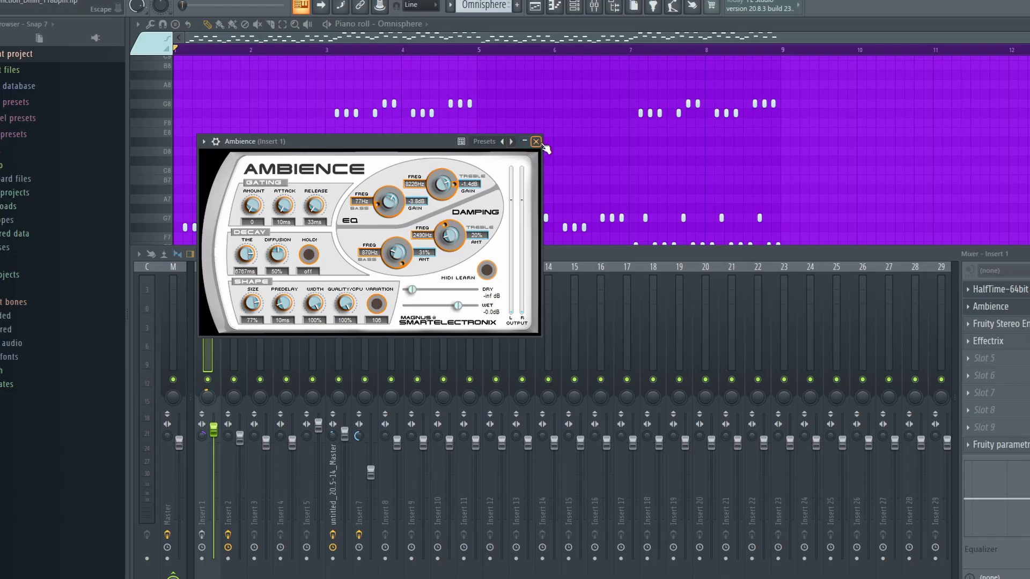
left_click(539, 142)
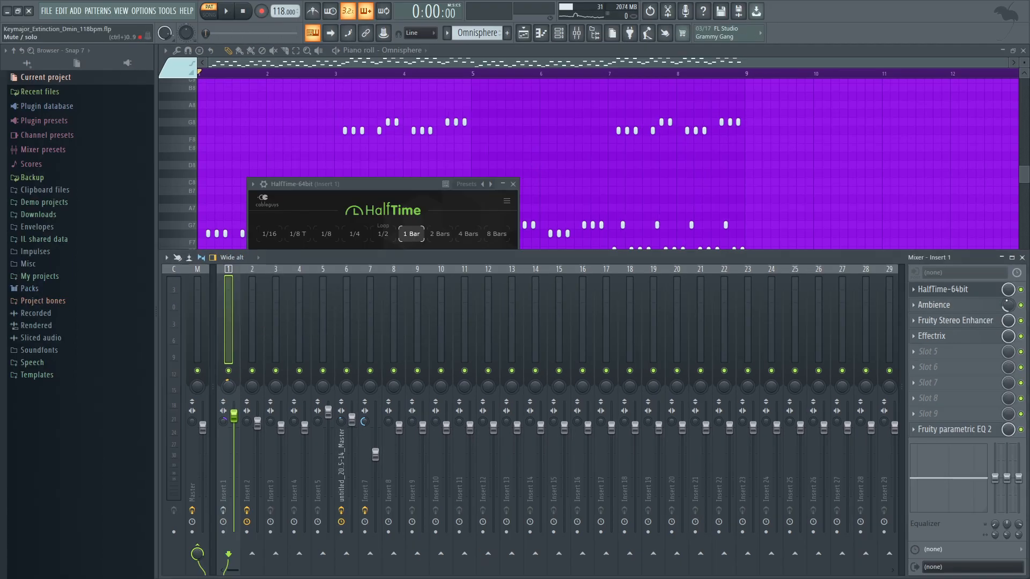
left_click(513, 184)
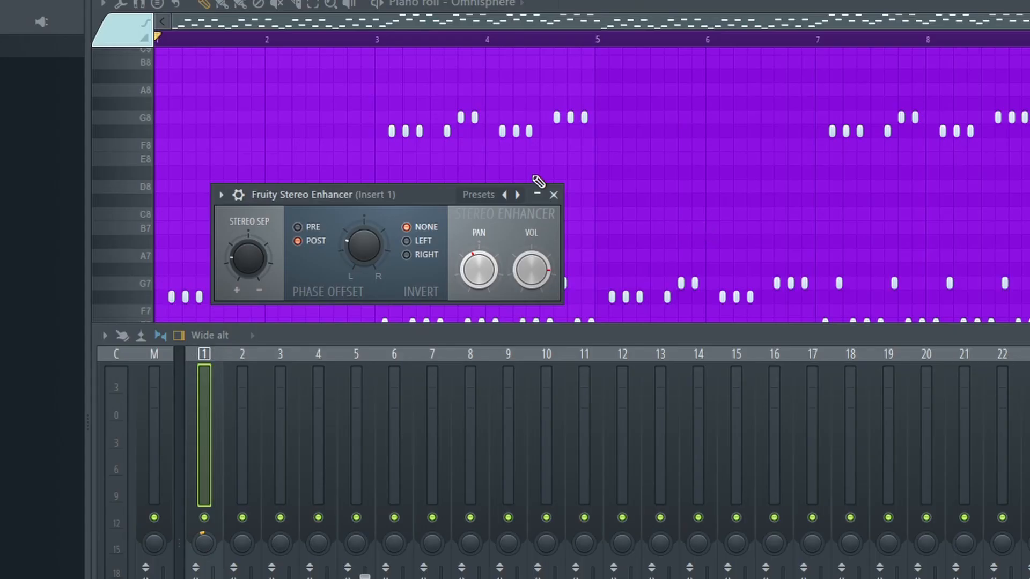
left_click(517, 195)
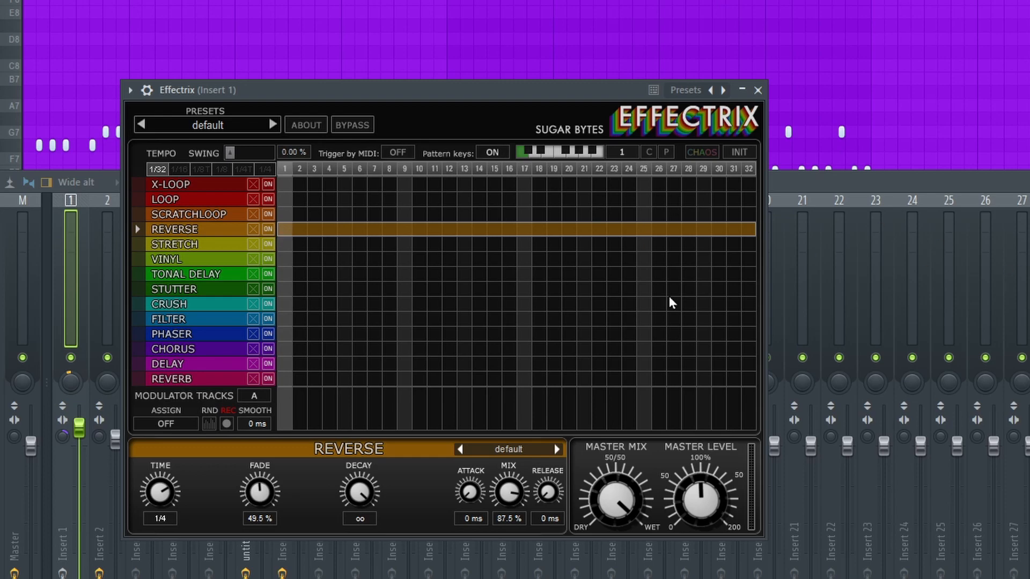
key("space")
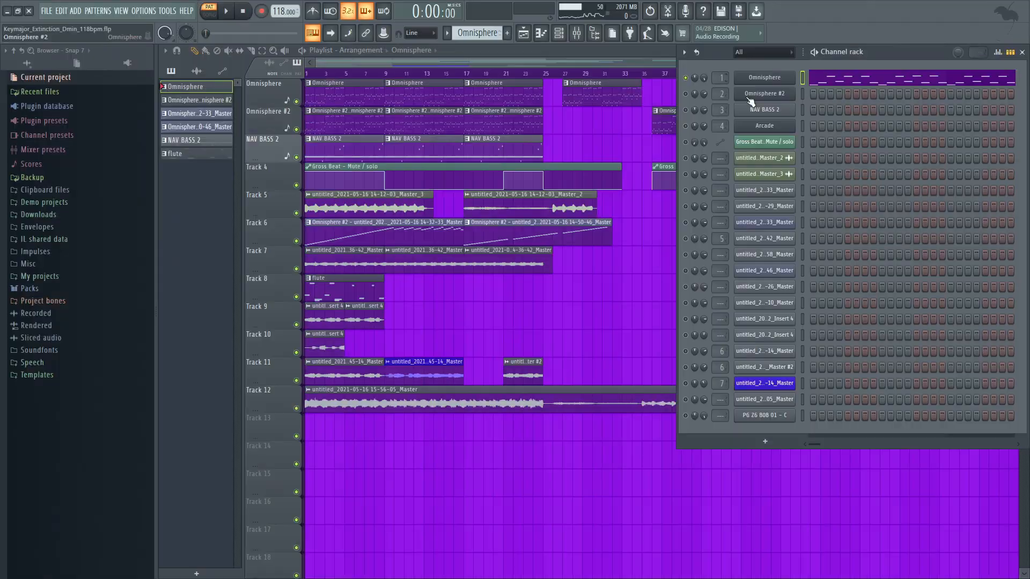
- Open the Omnisphere #2 instrument and look through its patch categories
left_click(766, 94)
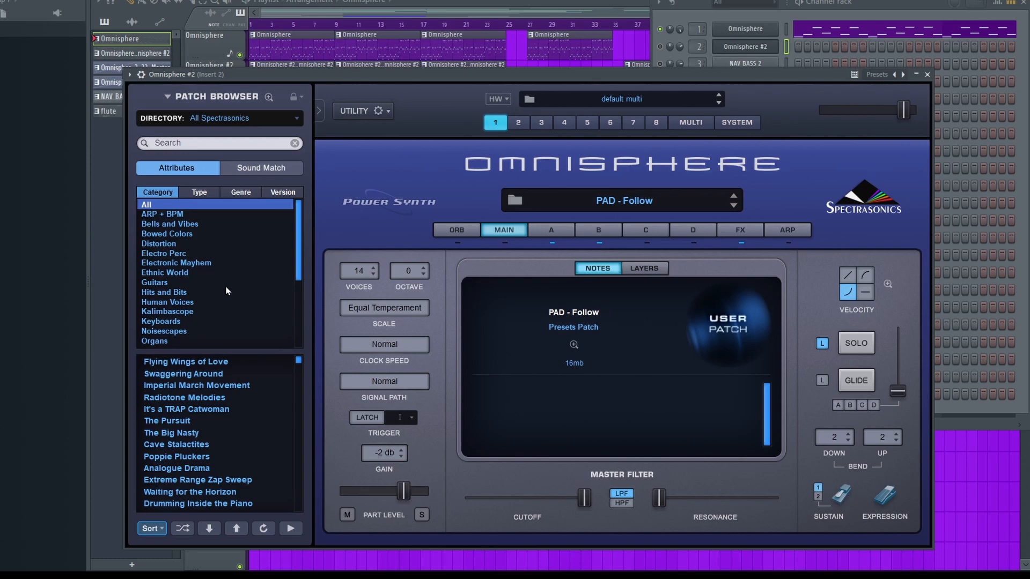
scroll(226, 293, "down", 3)
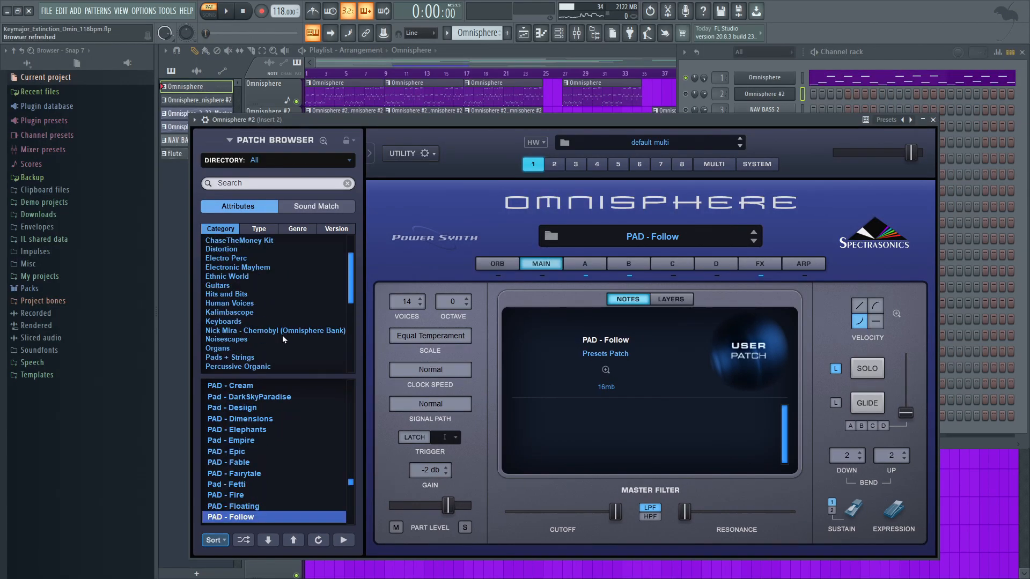
scroll(279, 336, "down", 4)
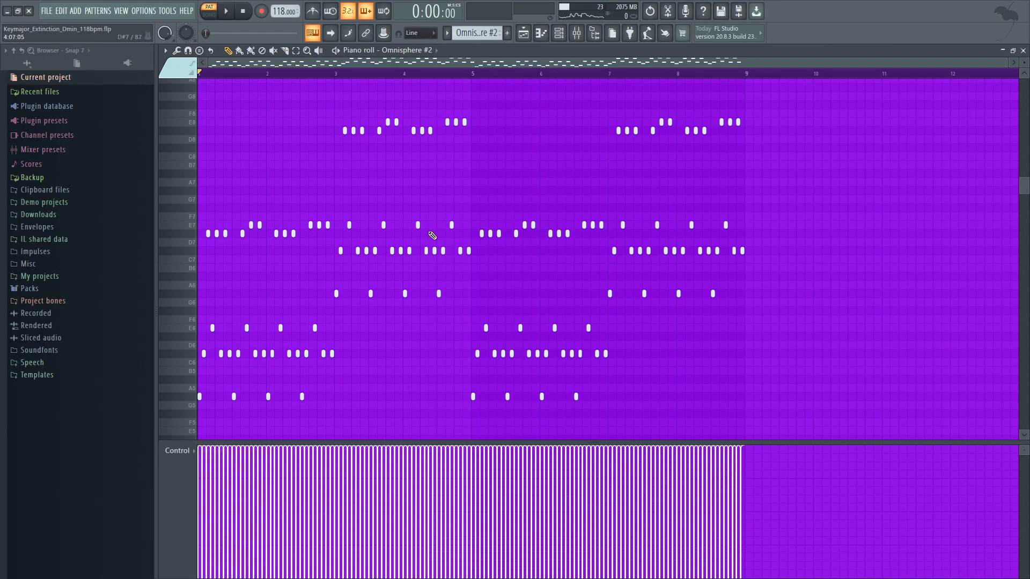
- Play the Omnisphere #2 melody and review Gross Beat, Ambience and Fruity parametric EQ 2 on mixer Insert 2
key("space")
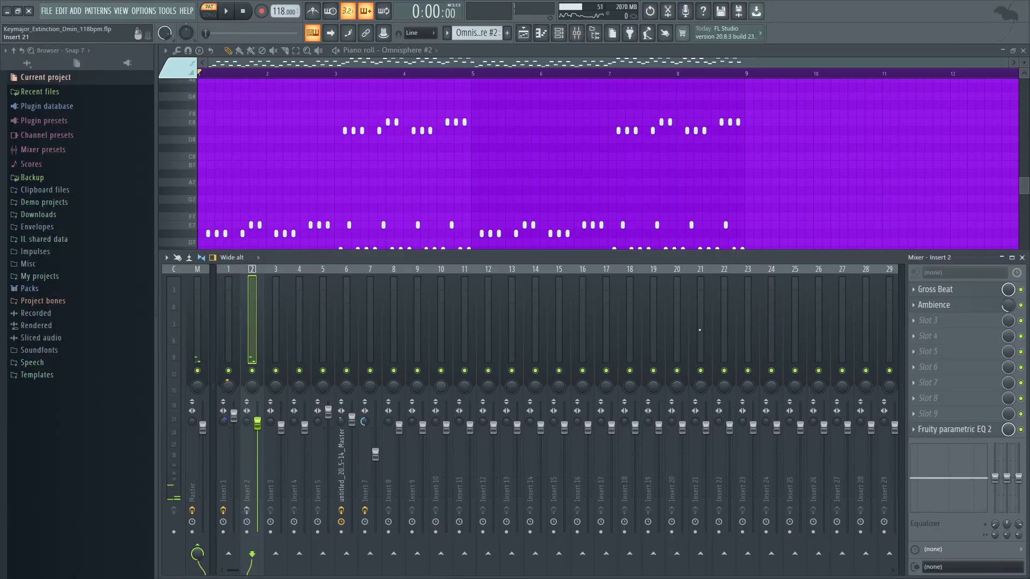
left_click(960, 291)
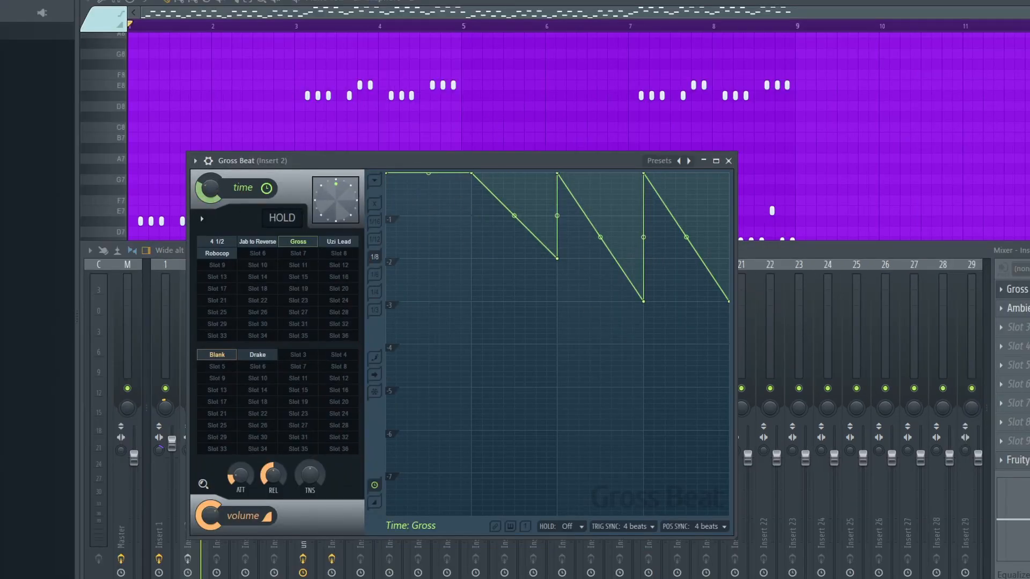
left_click(1018, 309)
left_click(1018, 309)
left_click(1017, 460)
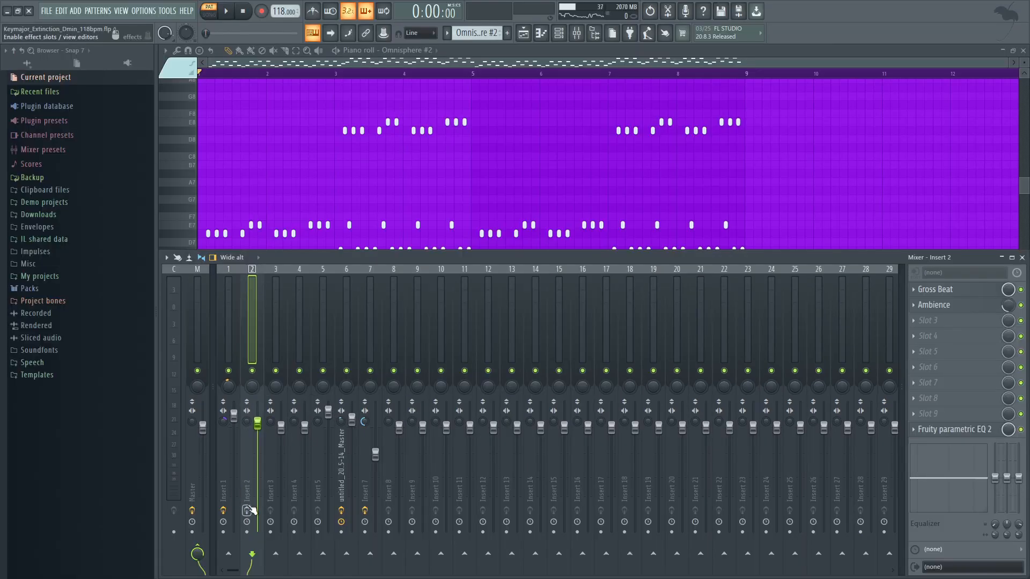
key("space")
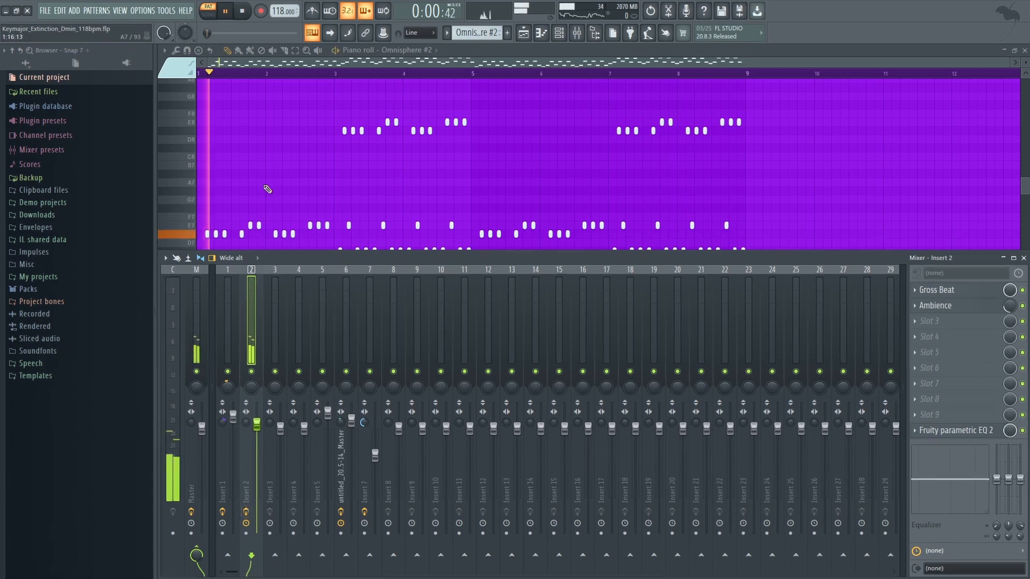
key("F9")
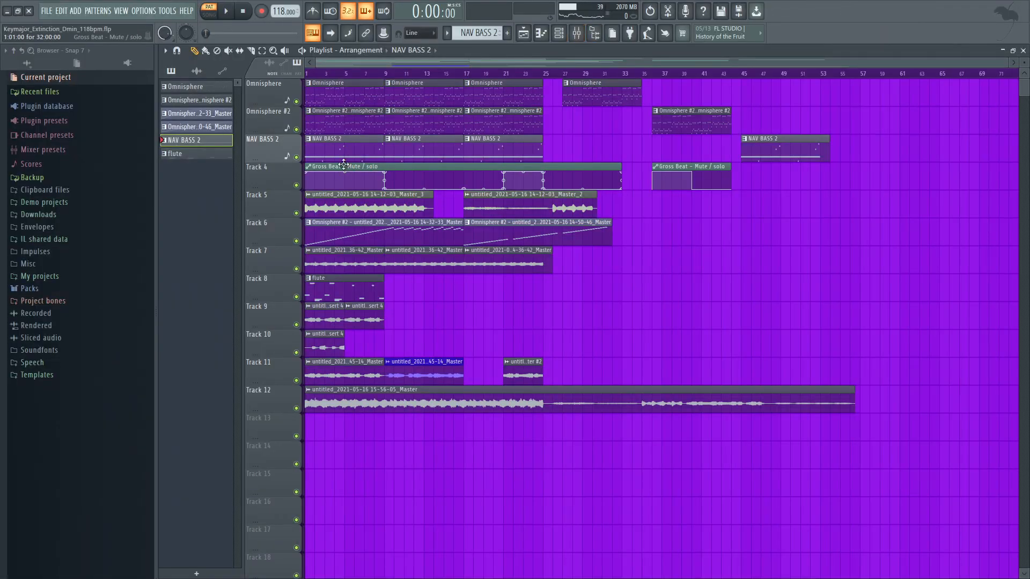
left_click(578, 34)
left_click(396, 76)
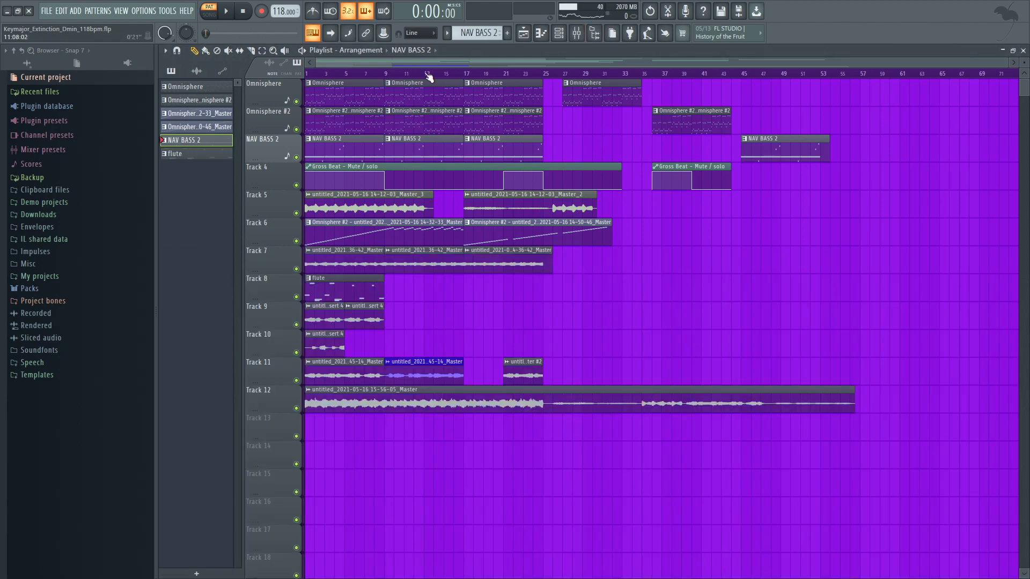
left_click_drag(550, 79, 218, 100)
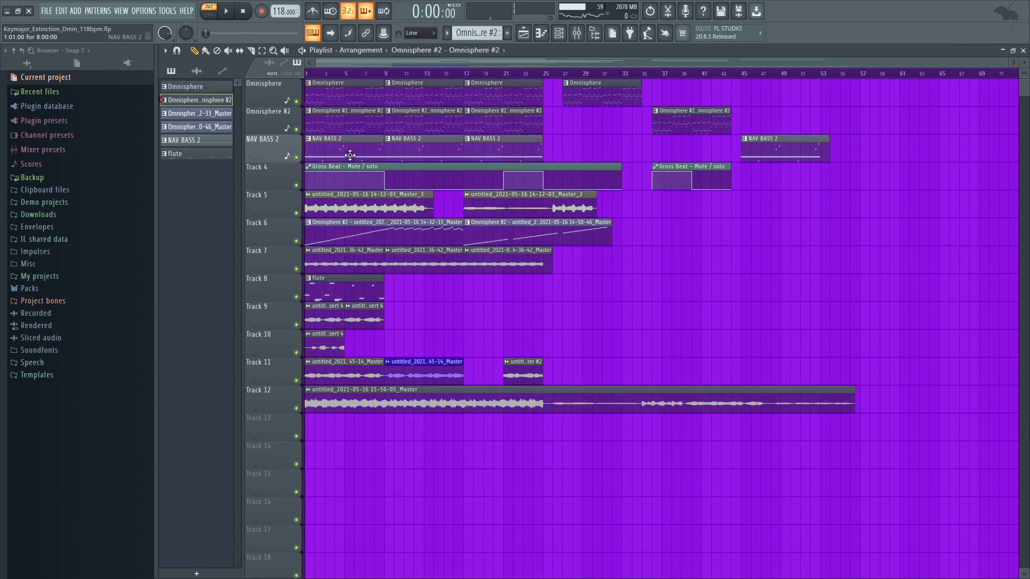
- Open the NAV BASS 2 pattern from the playlist, check the bass sampler's settings and play the bass line
double_click(350, 154)
scroll(440, 118, "down", 5)
key("F6")
left_click(763, 109)
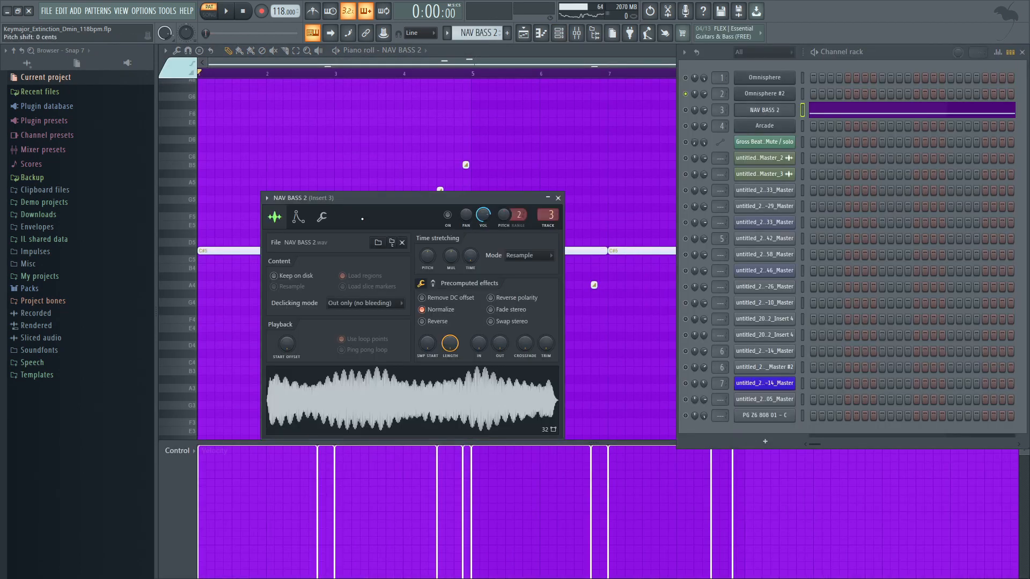
left_click(424, 411)
left_click(378, 160)
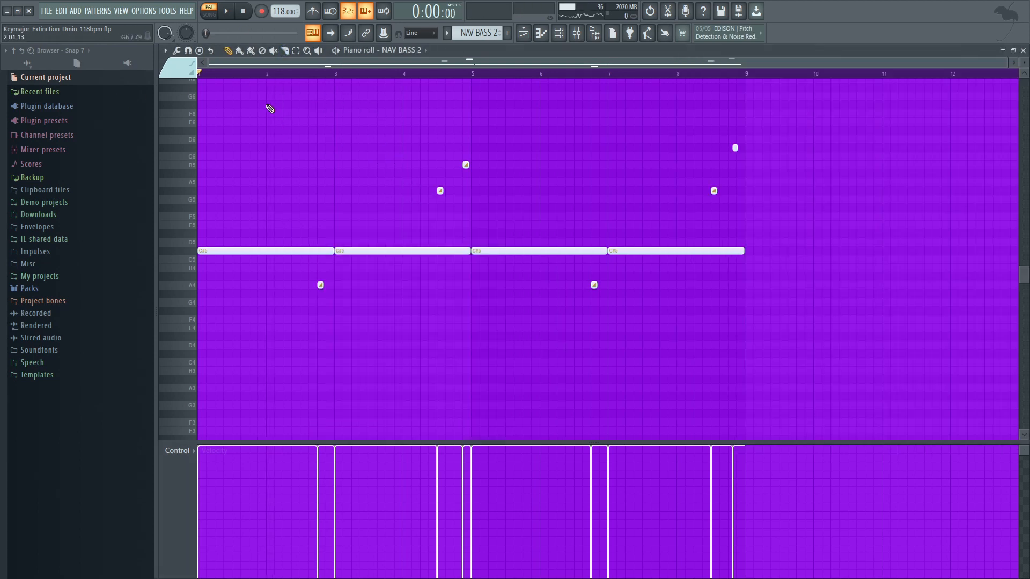
key("space")
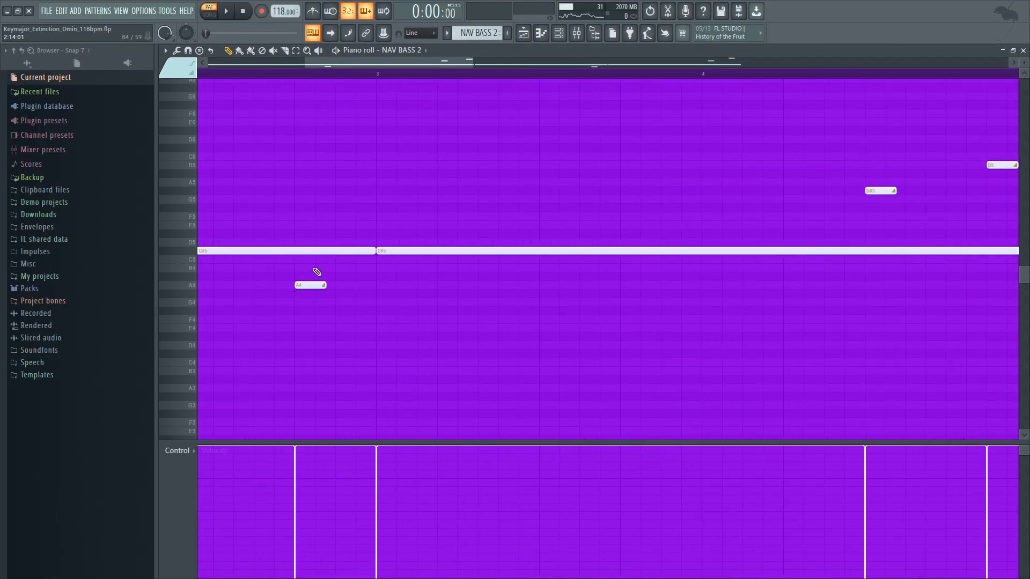
- Add an A5 slide note at 2:13:00 with a 0:02:00 duration to the NAV BASS 2 line, and delete it
left_click(309, 183)
double_click(313, 184)
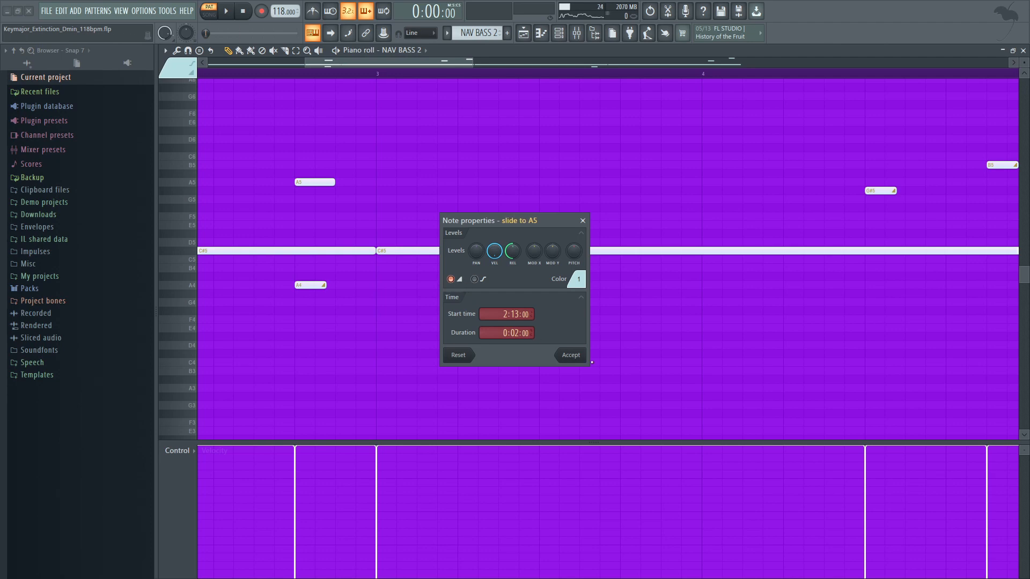
left_click(577, 362)
right_click(321, 181)
- Check mixer Insert 3 for effects on the NAV BASS 2 channel and return to the playlist
scroll(340, 200, "down", 5)
key("F9")
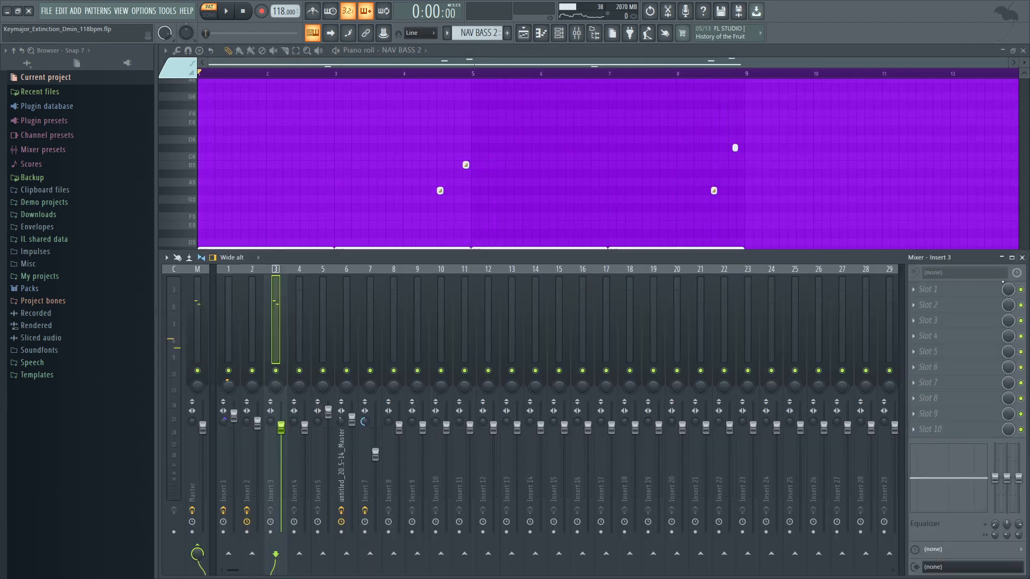
left_click(542, 34)
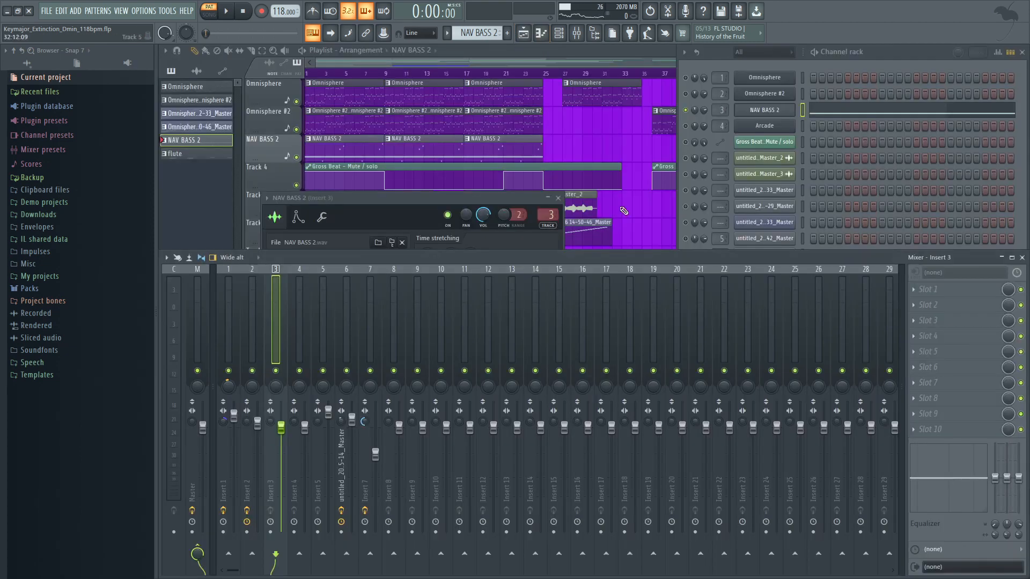
left_click(622, 213)
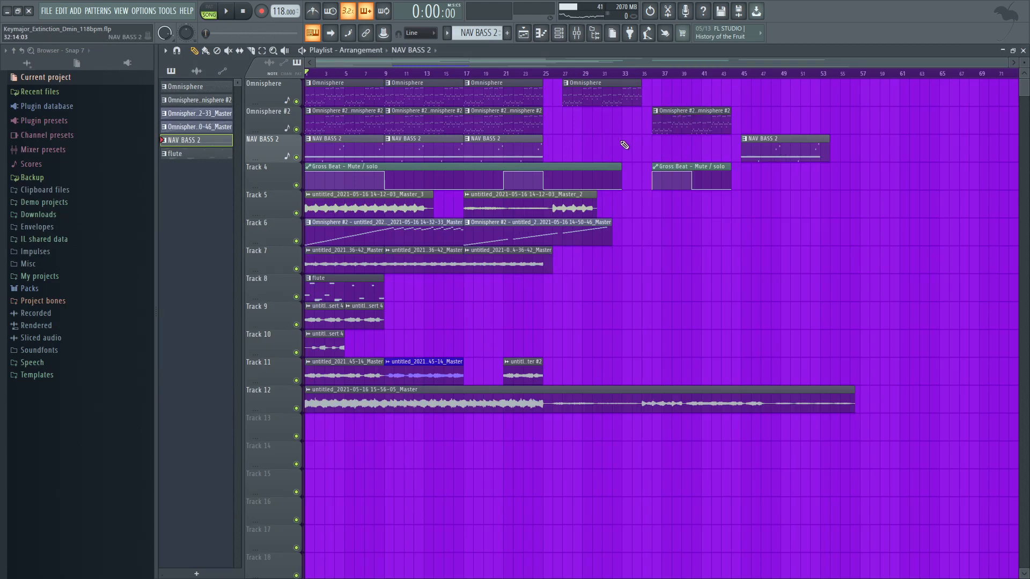
- Play the full arrangement from the start in song mode and stop playback
key("space")
left_click(579, 36)
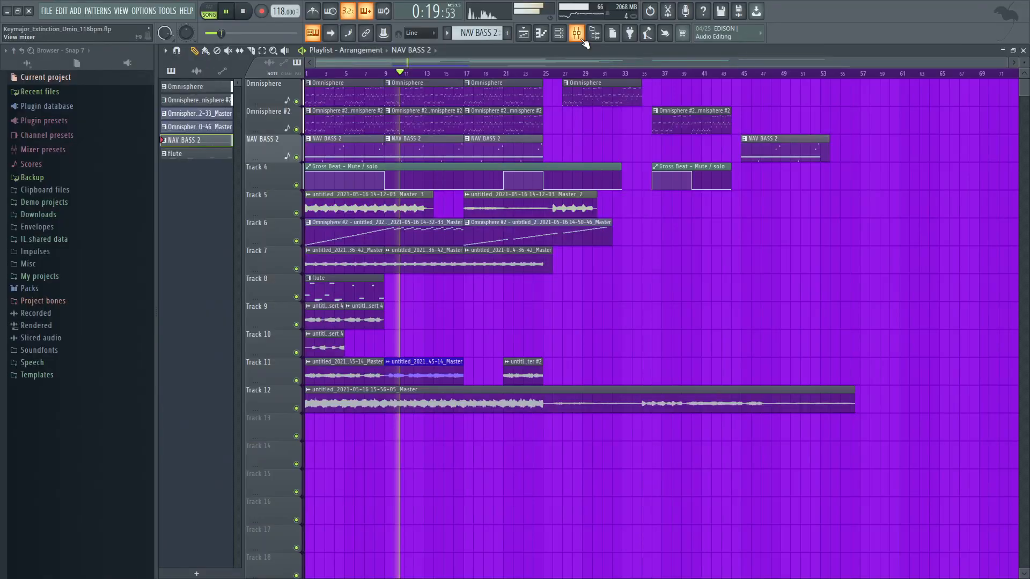
key("space")
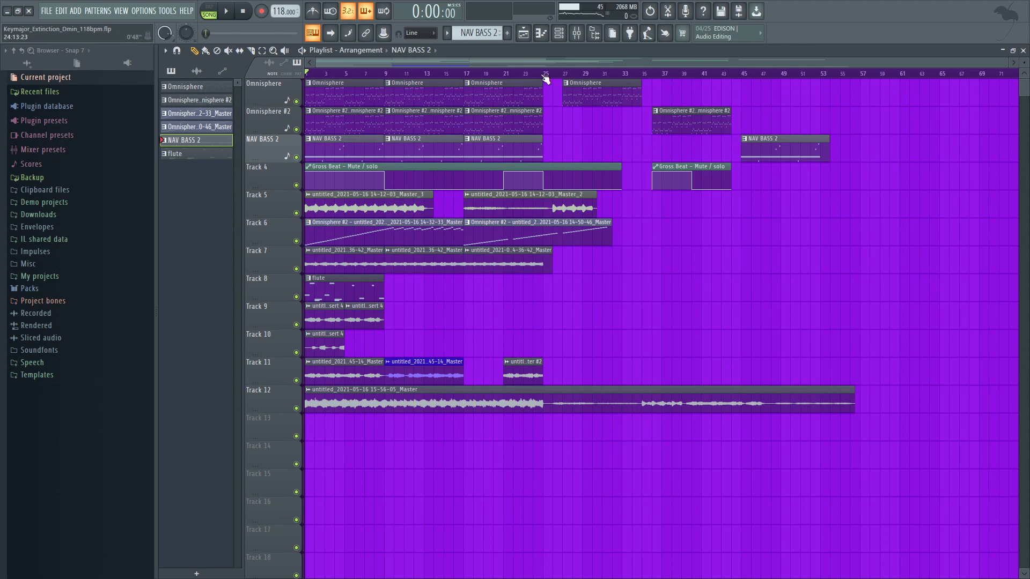
- Solo Track 5, play its audio clips and check the channel settings of the 14-12-03_Master_3 clip
right_click(296, 213)
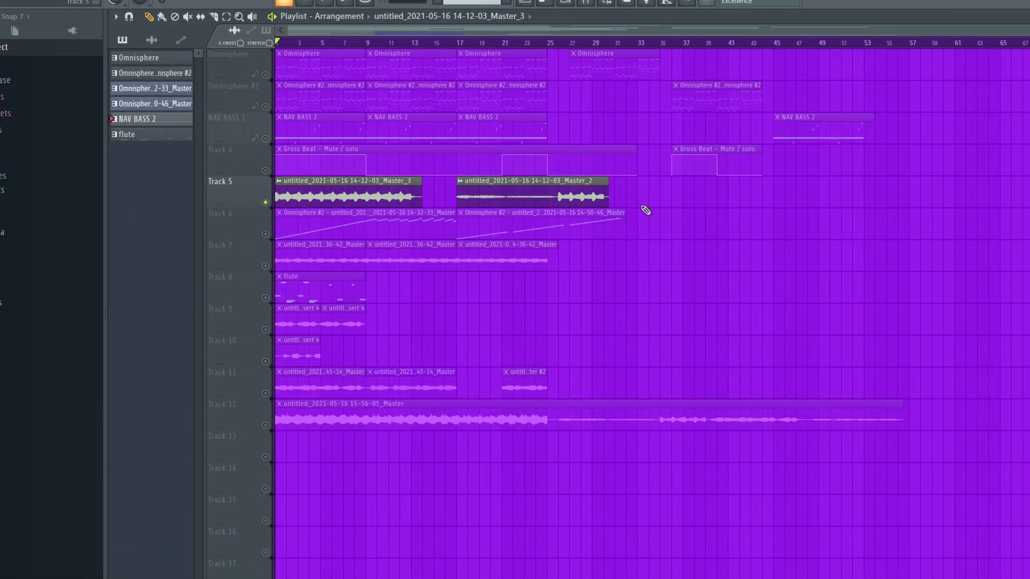
key("space")
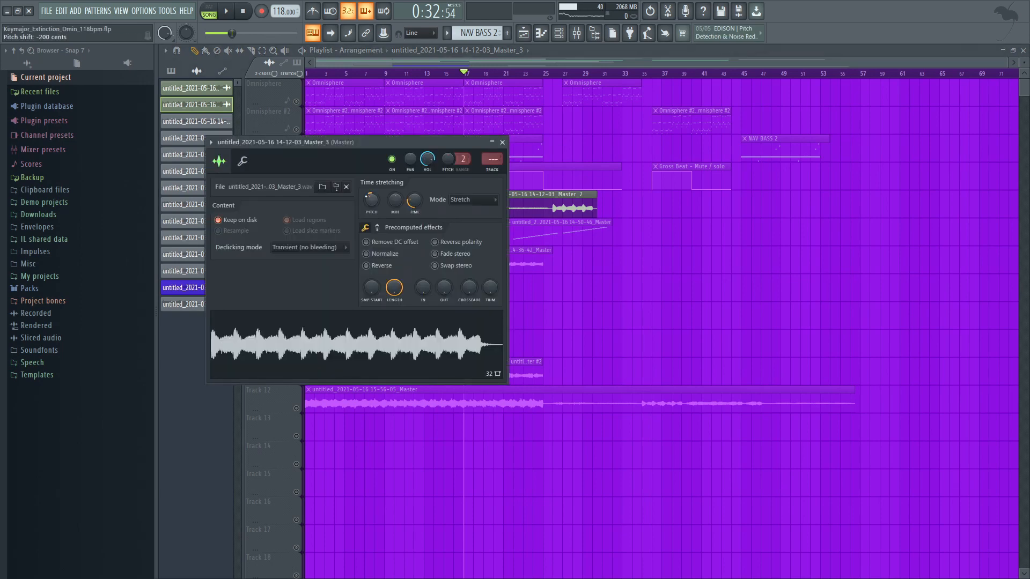
left_click(552, 204)
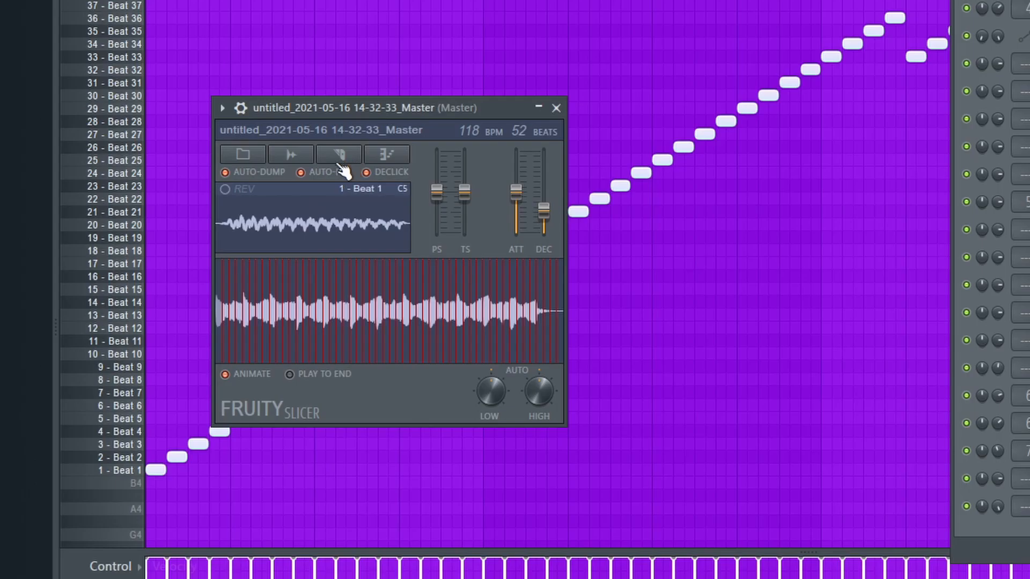
left_click(342, 158)
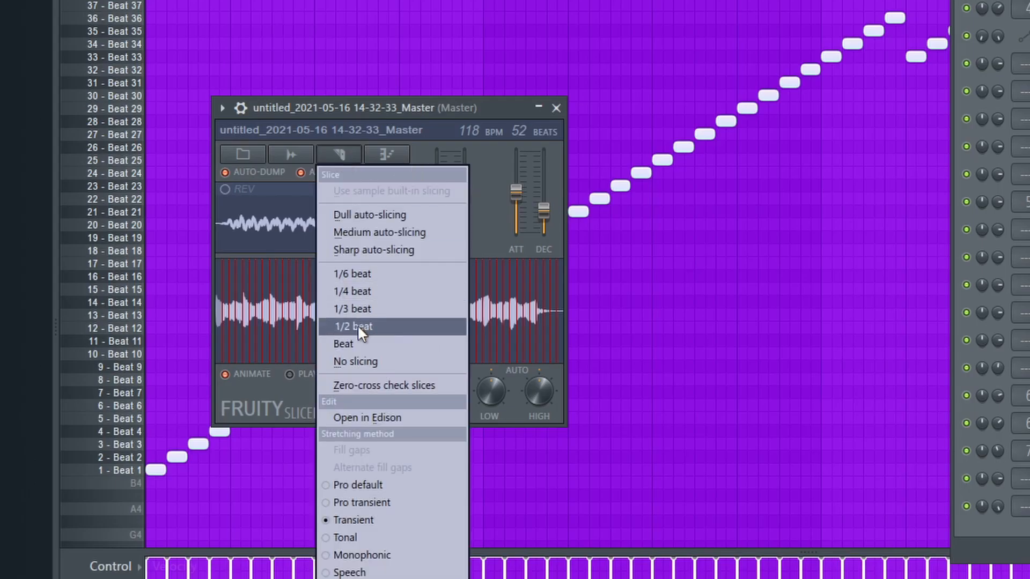
left_click(380, 123)
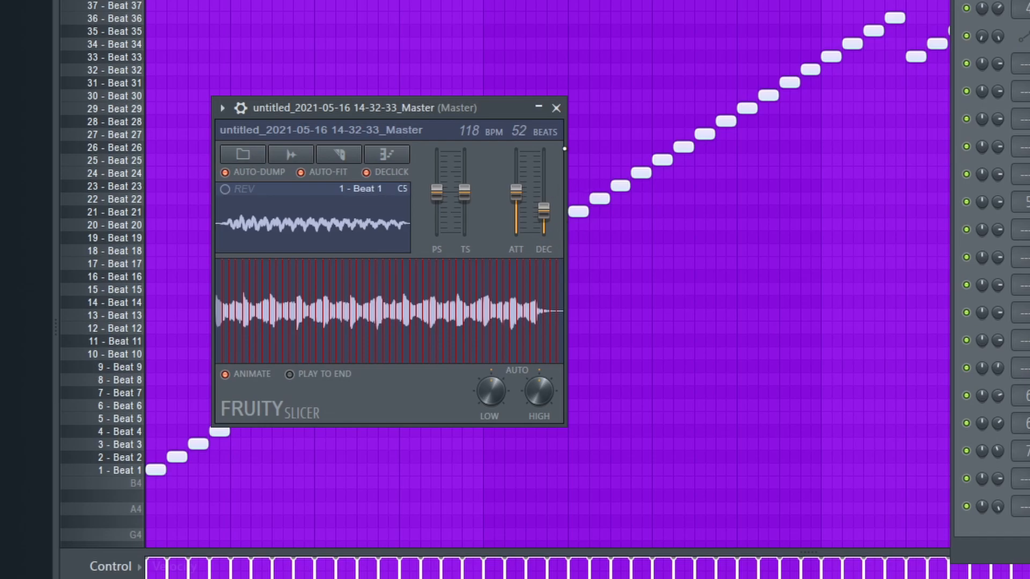
- Close Fruity Slicer and examine the sliced beat notes of the 14-32-33_Master channel in the piano roll
left_click(557, 108)
scroll(748, 191, "down", 1)
scroll(657, 125, "up", 2)
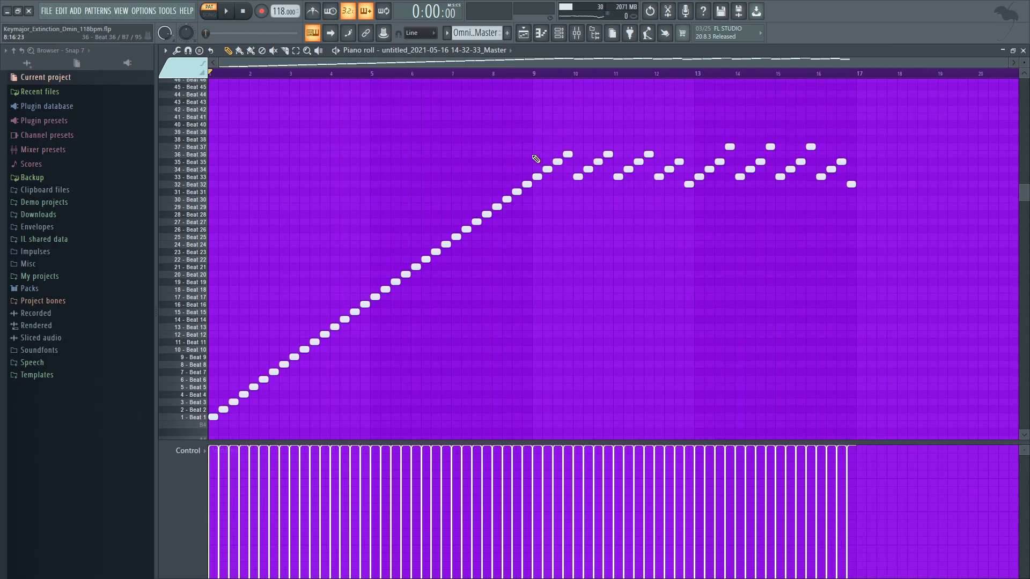
left_click_drag(529, 144, 209, 435)
left_click(448, 204, "ctrl")
left_click_drag(550, 198, 858, 140)
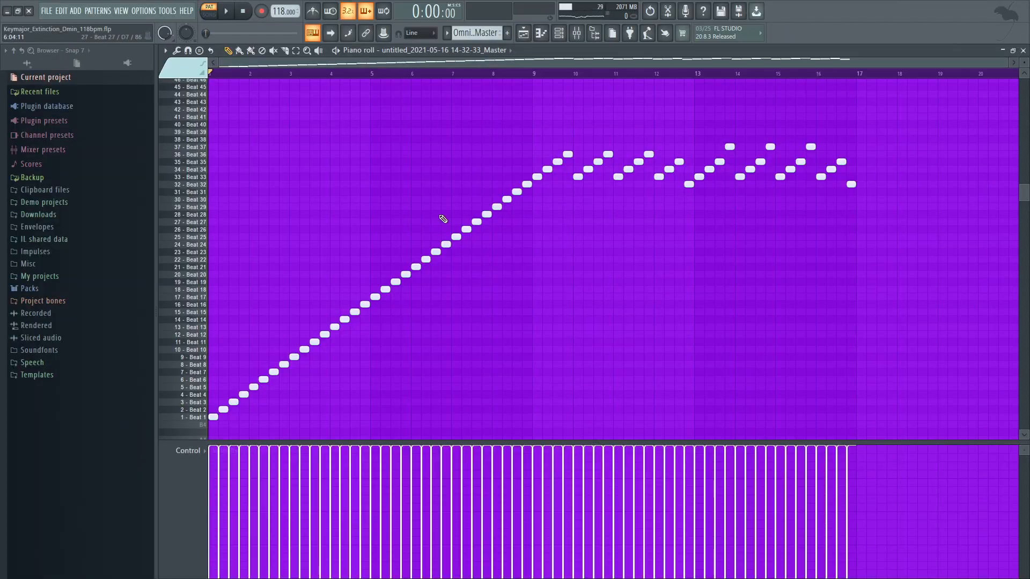
scroll(499, 206, "down", 1)
scroll(504, 204, "up", 1)
scroll(506, 203, "down", 1)
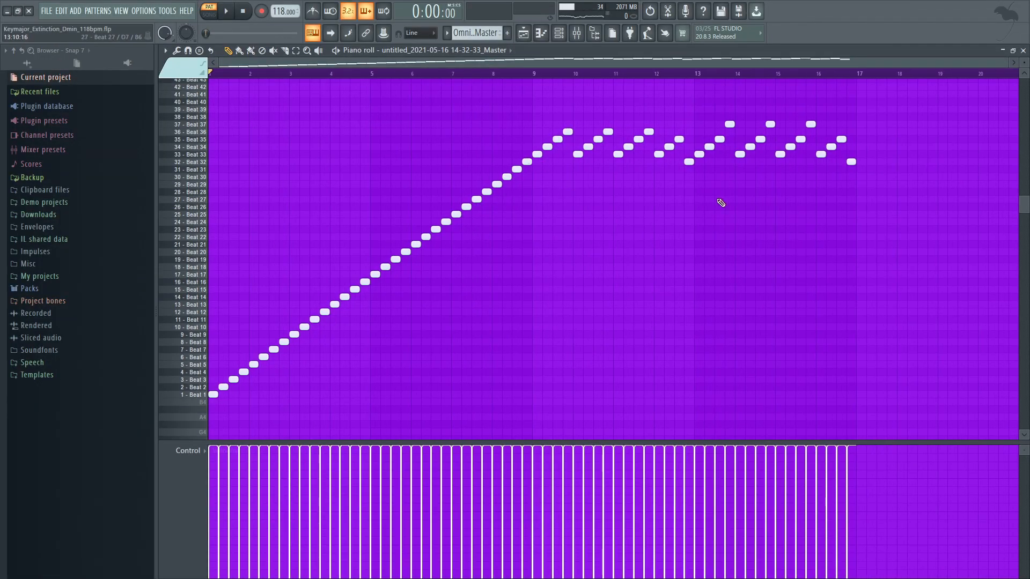
- Return to the playlist, solo Track 7 and check the channel settings of its 14-36-42_Master clip, with playback
left_click(548, 29)
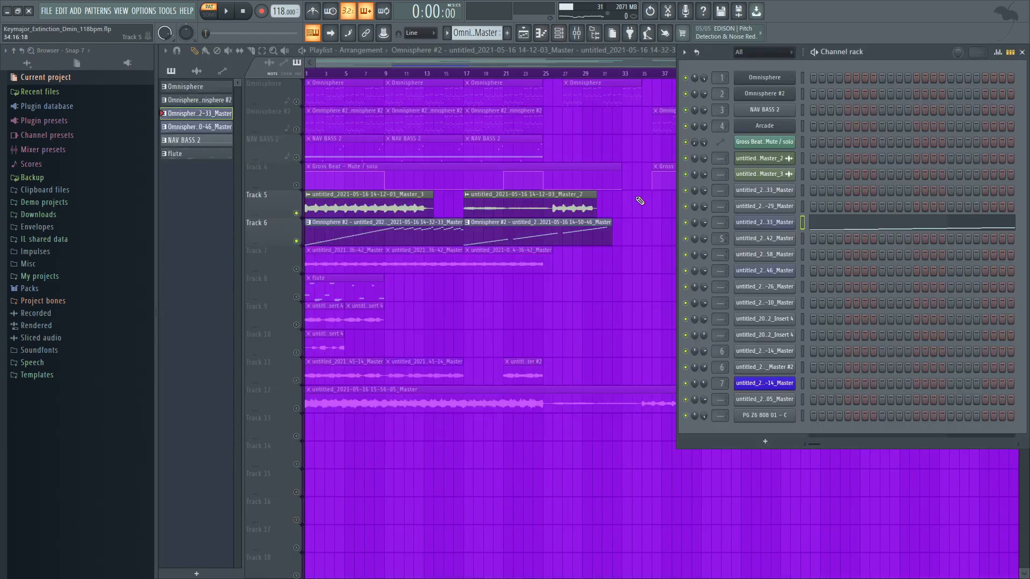
left_click(538, 231)
left_click(308, 250)
left_click(350, 266)
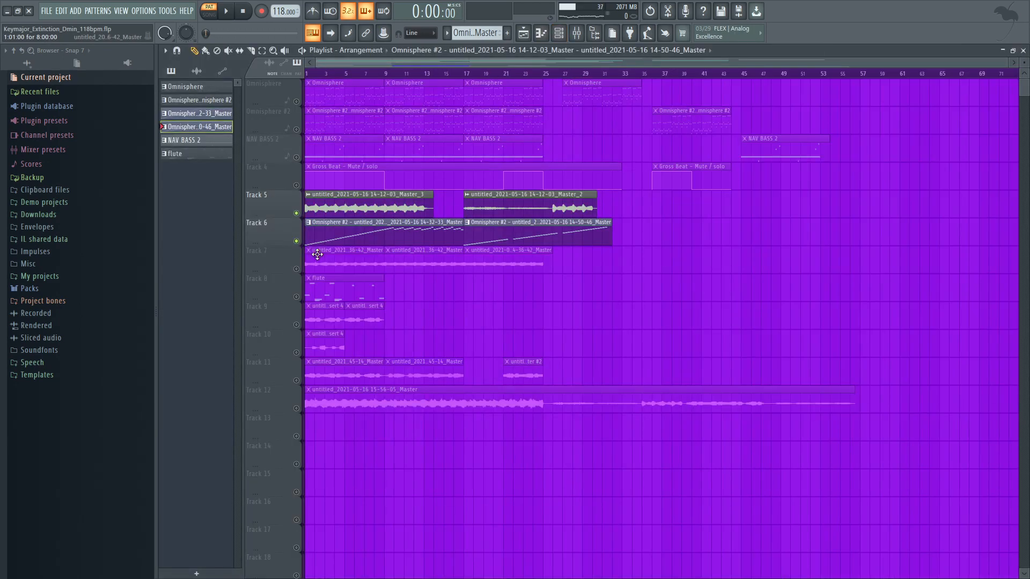
left_click(302, 268)
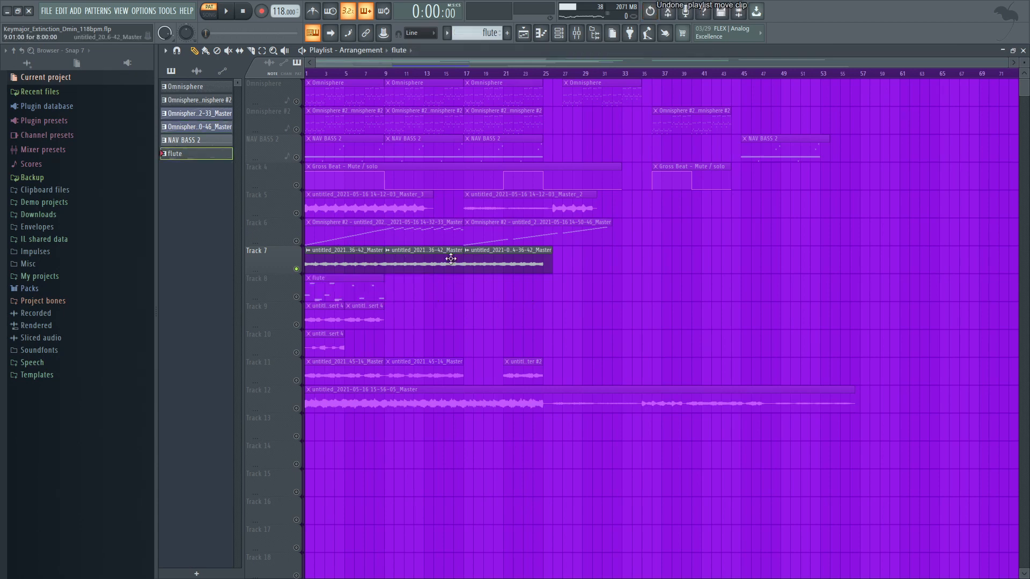
double_click(471, 275)
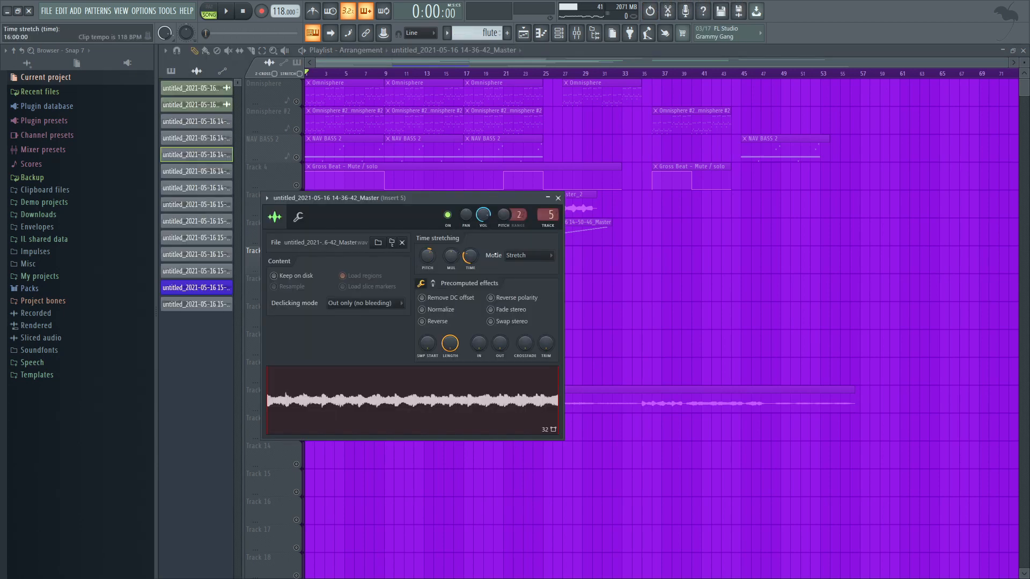
key("Escape")
key("space")
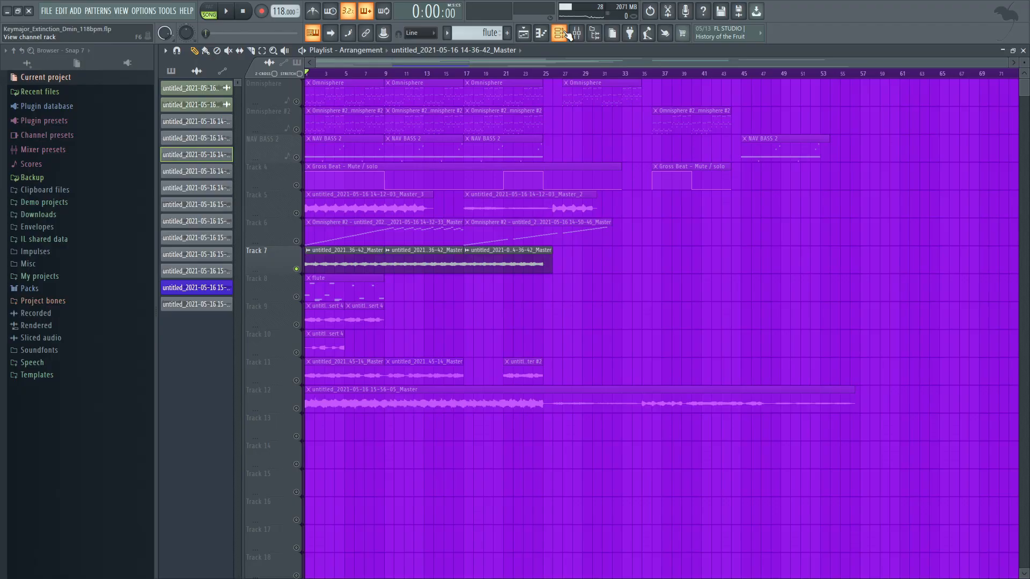
- Solo Track 8 and view the Mysterious Ney Sensitive Melody 03_82 BPM_B sample in the flute pattern's Arcade instrument
left_click(567, 36)
key("F6")
left_click(356, 298)
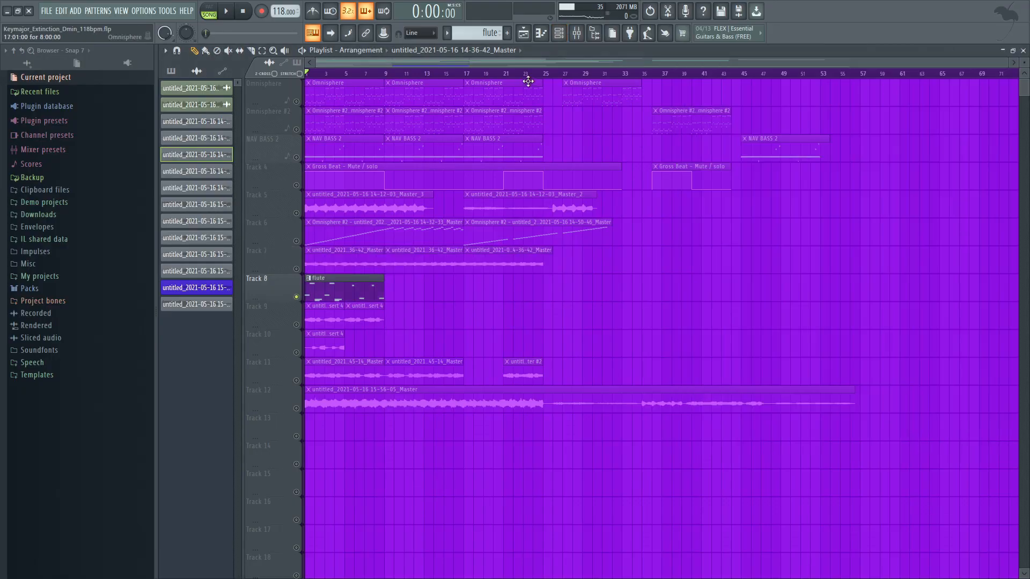
left_click(565, 35)
left_click(788, 126)
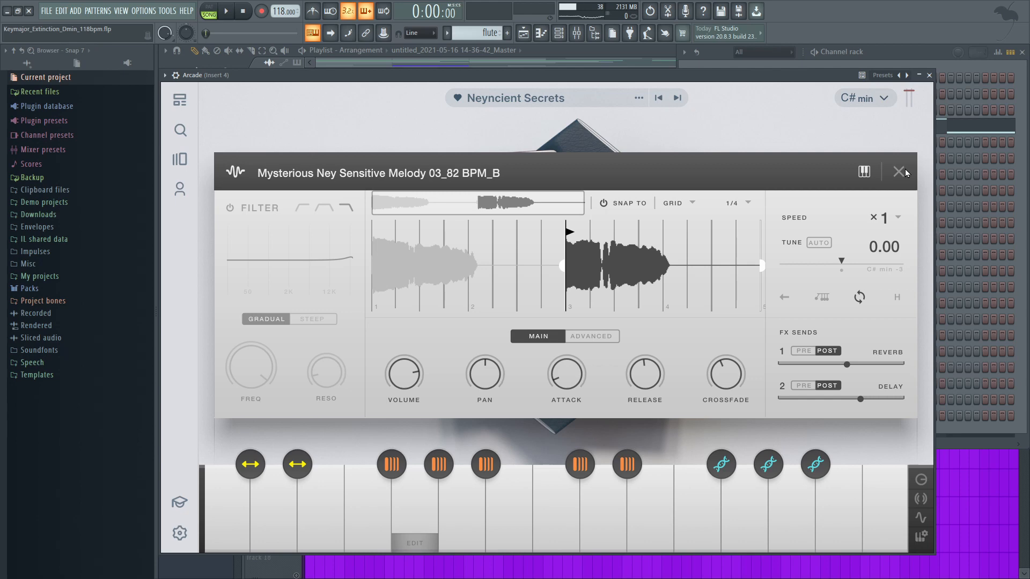
left_click(904, 173)
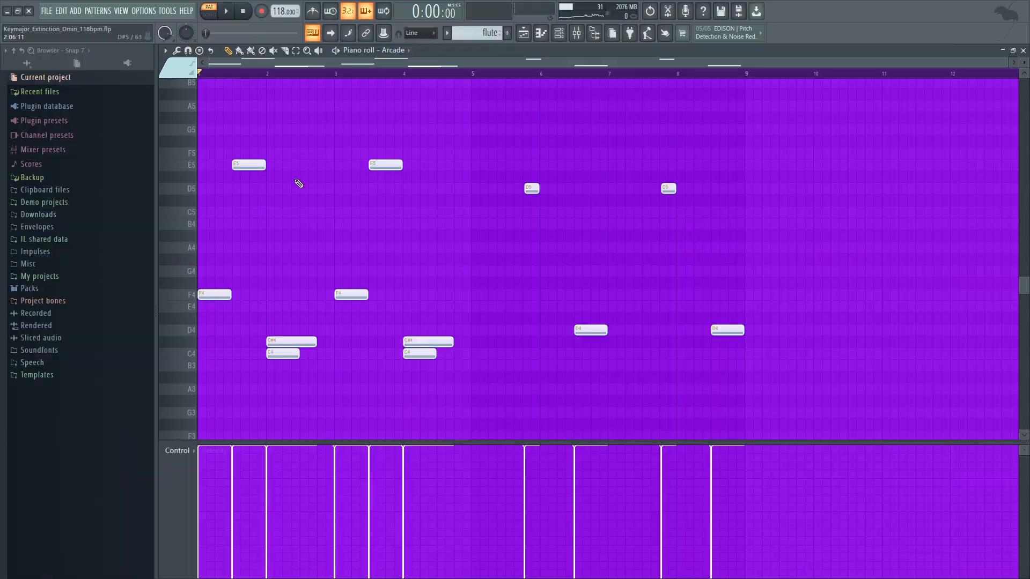
- Review the flute notes in the Arcade piano roll and check mixer Insert 4 for effects
left_click_drag(506, 159, 794, 357)
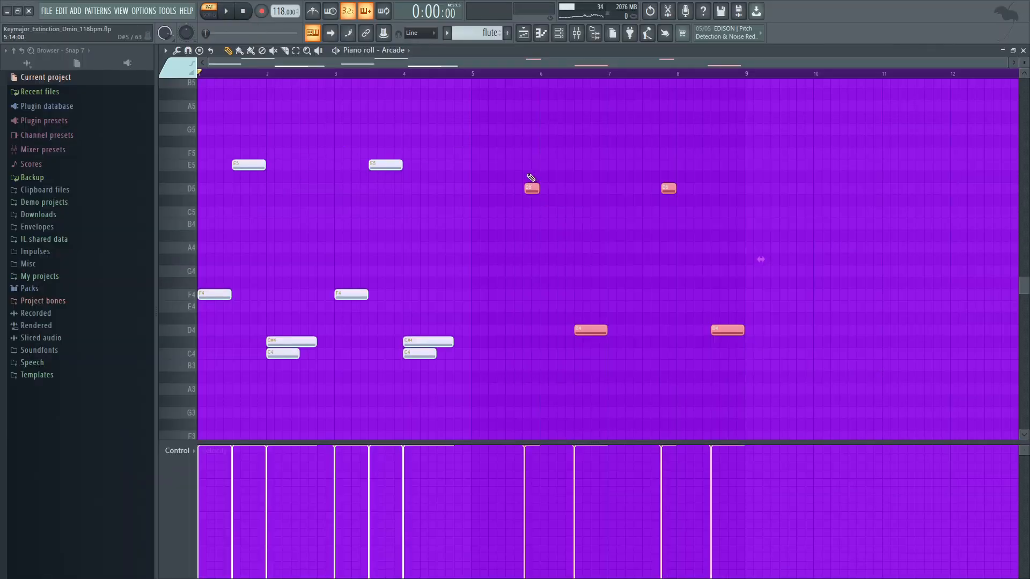
left_click(508, 136, "ctrl")
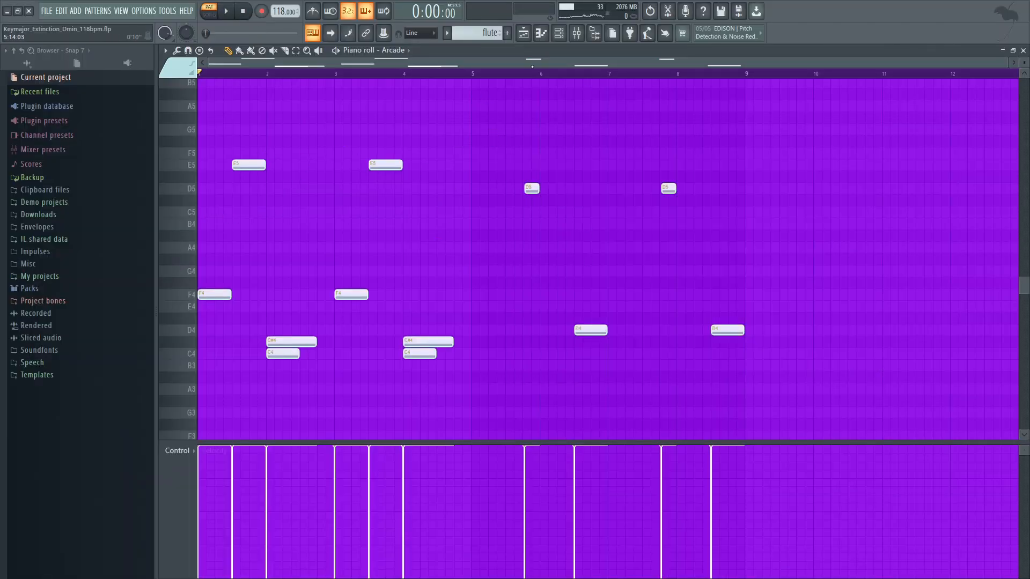
left_click(523, 34)
key("F9")
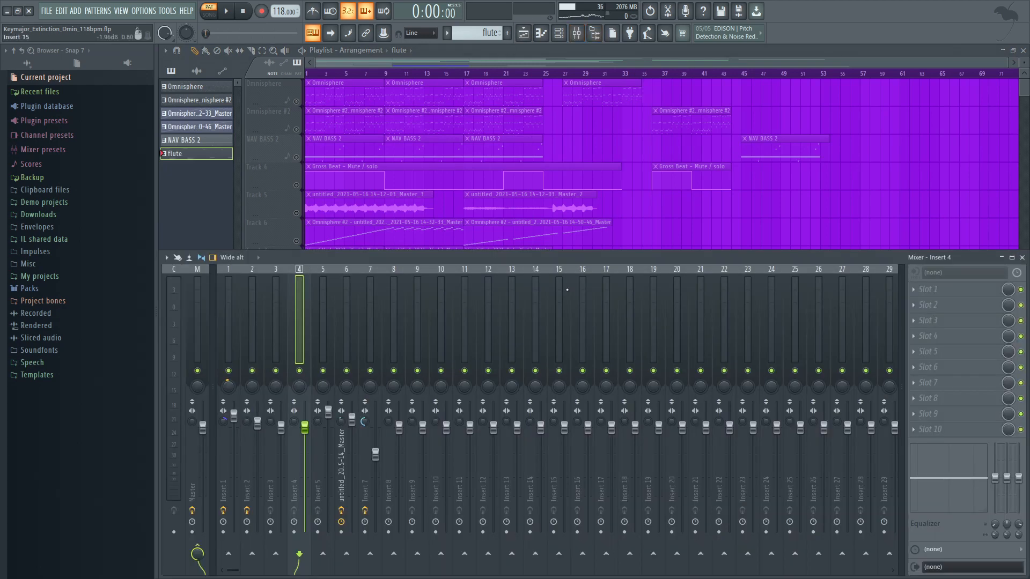
key("F9")
- Solo Track 9, mark bars 1 to 5 as the time selection and solo Track 10 to compare the Insert 4 clips
right_click(296, 325)
right_click(370, 318, "ctrl")
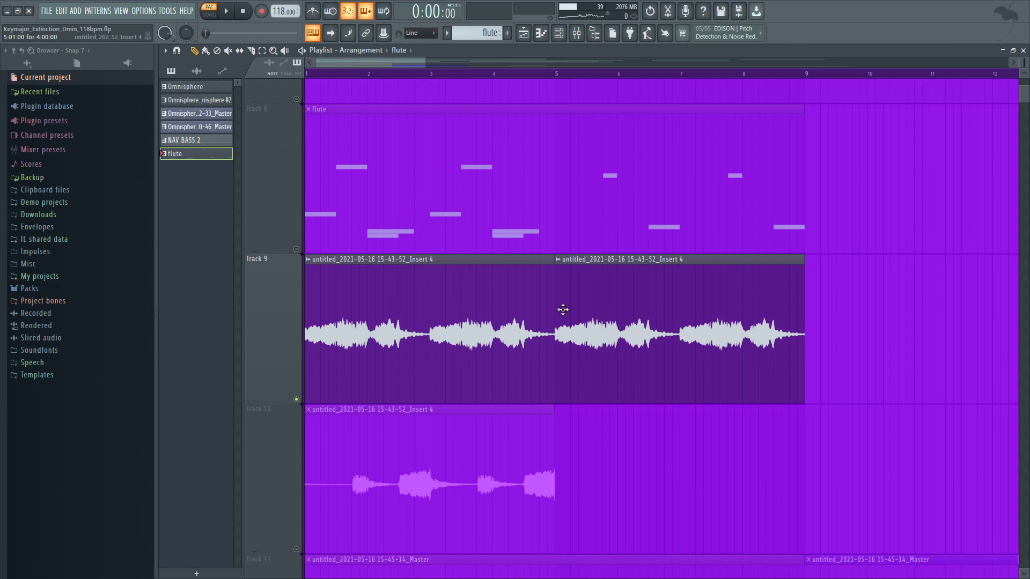
left_click_drag(556, 79, 307, 75)
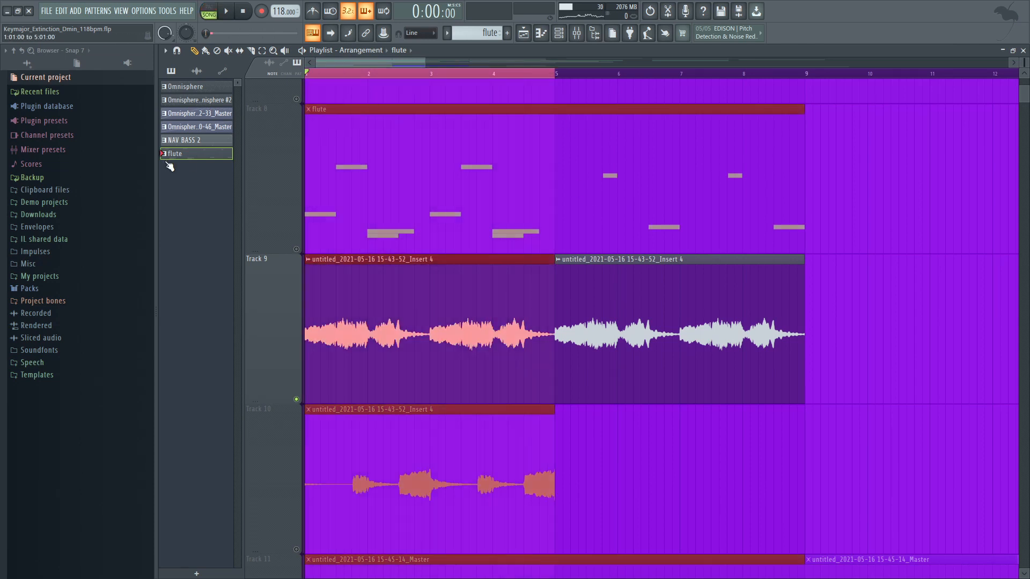
scroll(301, 234, "down", 2)
right_click(301, 240)
right_click(296, 249)
scroll(408, 231, "up", 2)
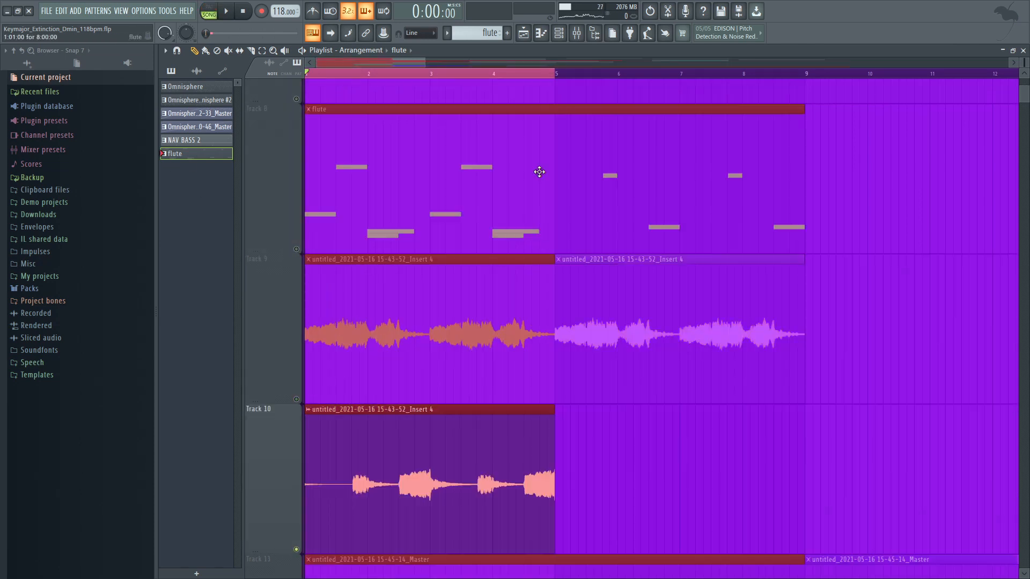
- Clear the time selection, enable Track 9 alongside Track 10 and play the two tracks together
left_click(599, 415, "ctrl")
scroll(317, 333, "down", 2)
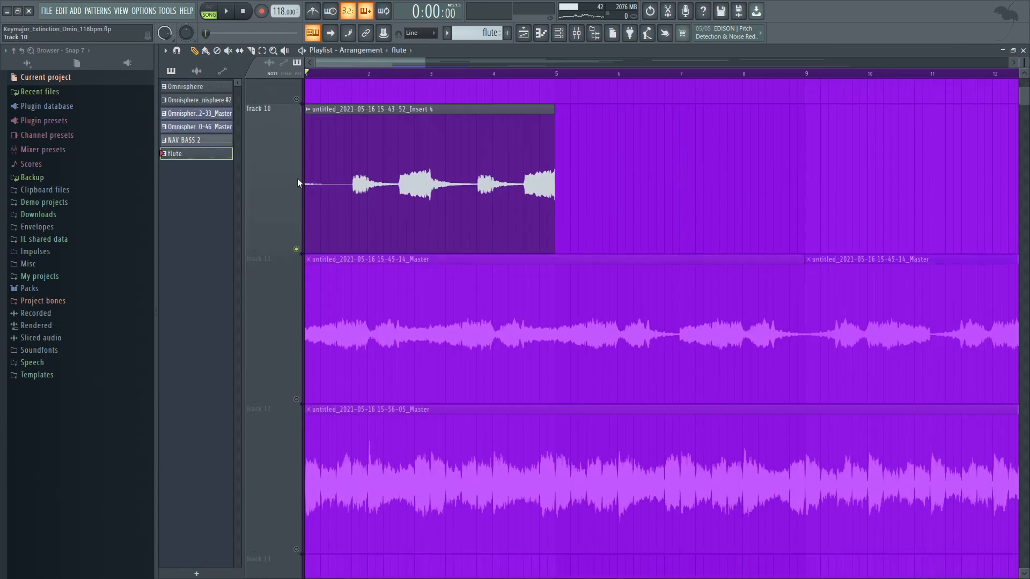
right_click(296, 99)
scroll(408, 224, "down", 2)
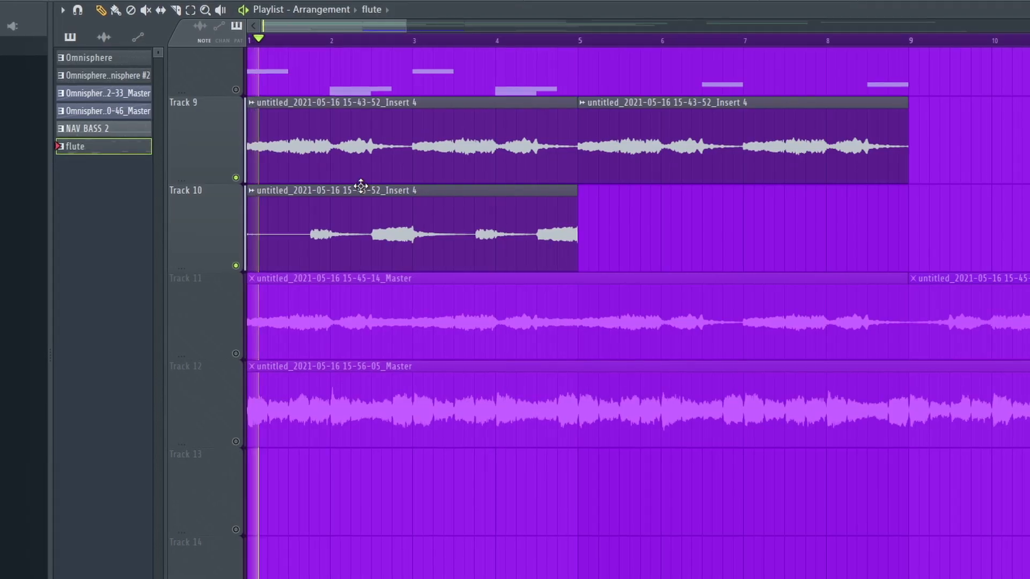
scroll(395, 185, "down", 4)
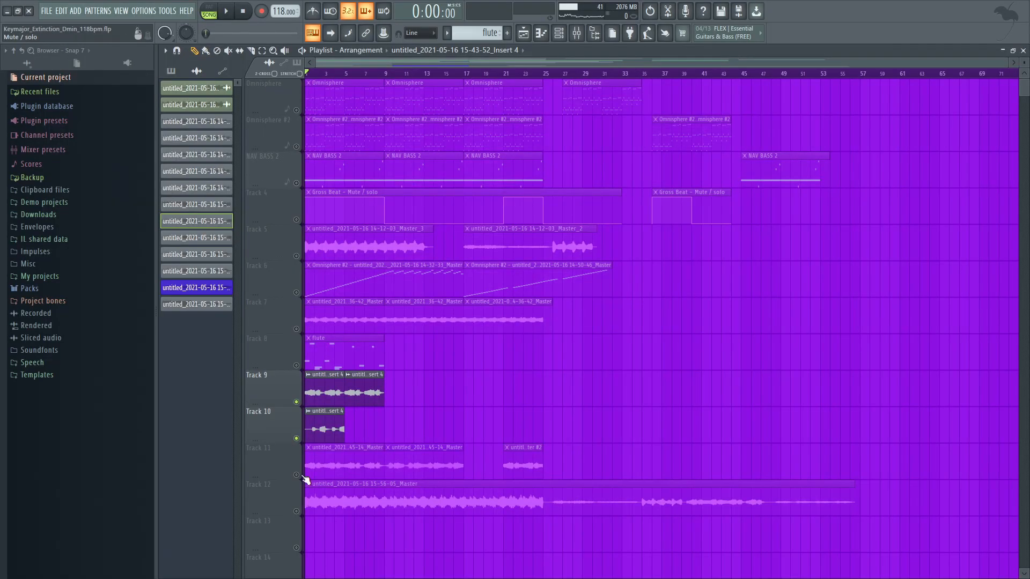
- Solo Track 11, check the channel settings of the 15-45-14_Master clip and place the playhead at bar 8
left_click(406, 455)
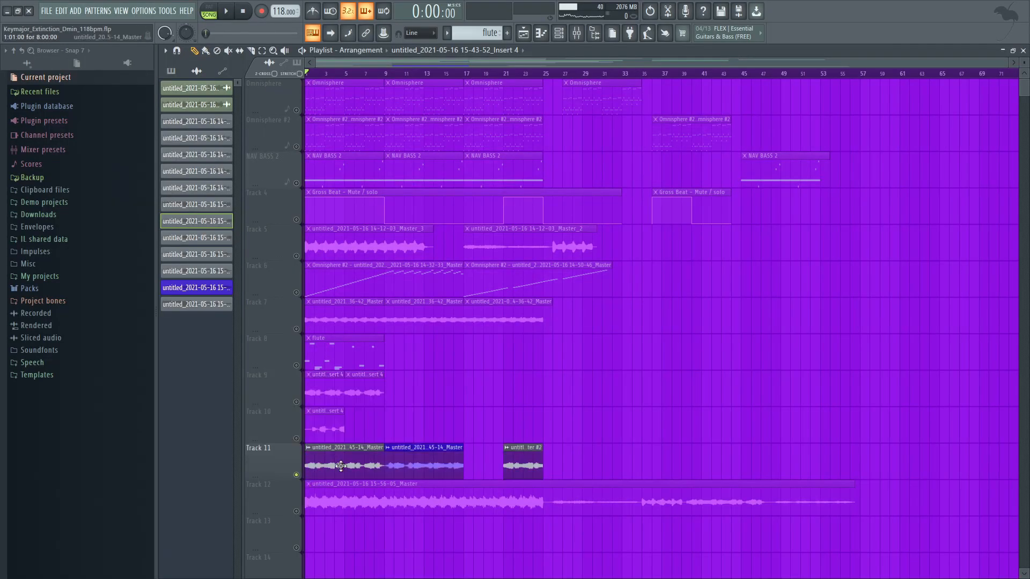
double_click(420, 464)
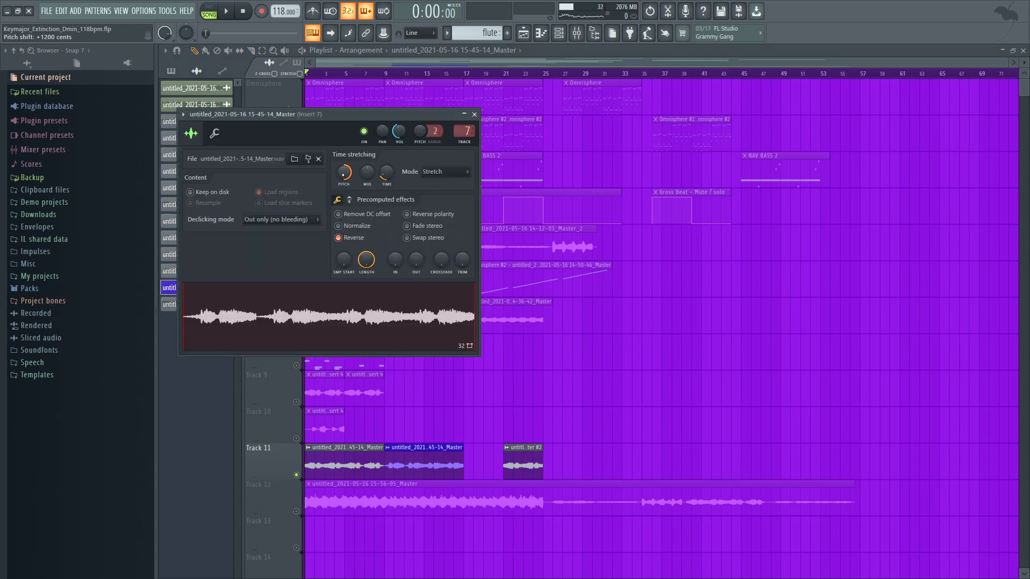
key("Escape")
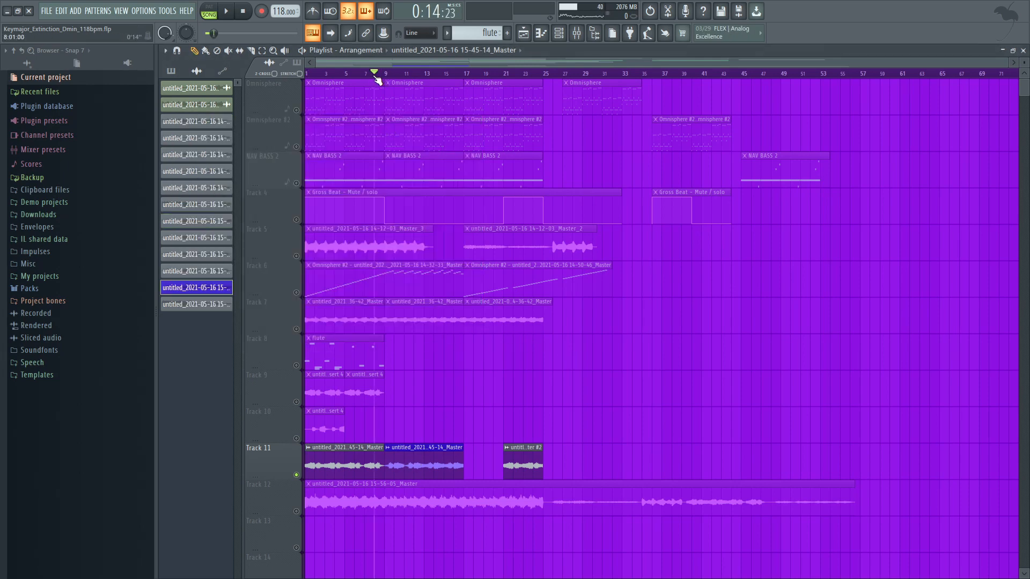
left_click(376, 75)
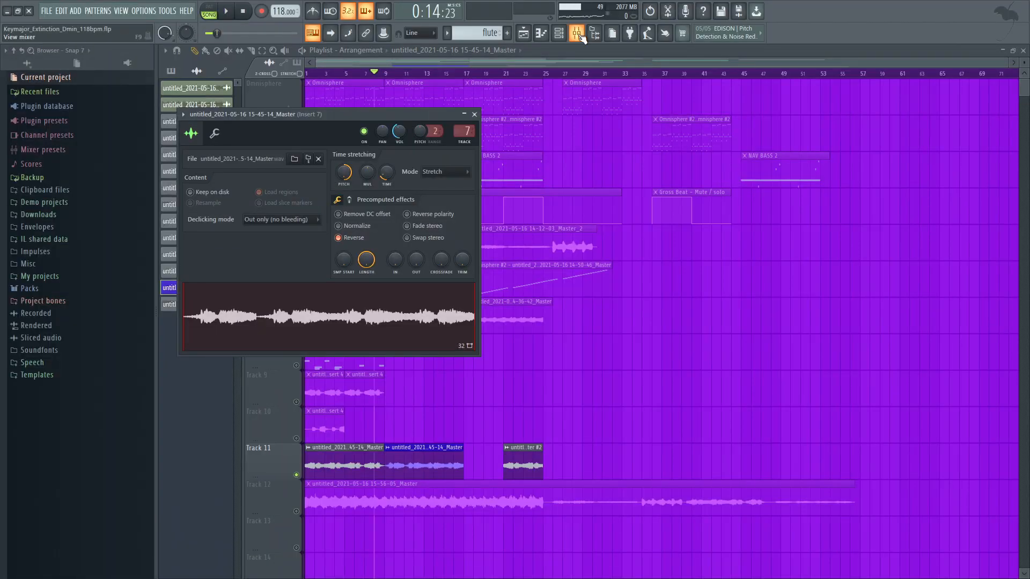
- View the Fruity parametric EQ 2 and Ambience effects on mixer Insert 7
key("F9")
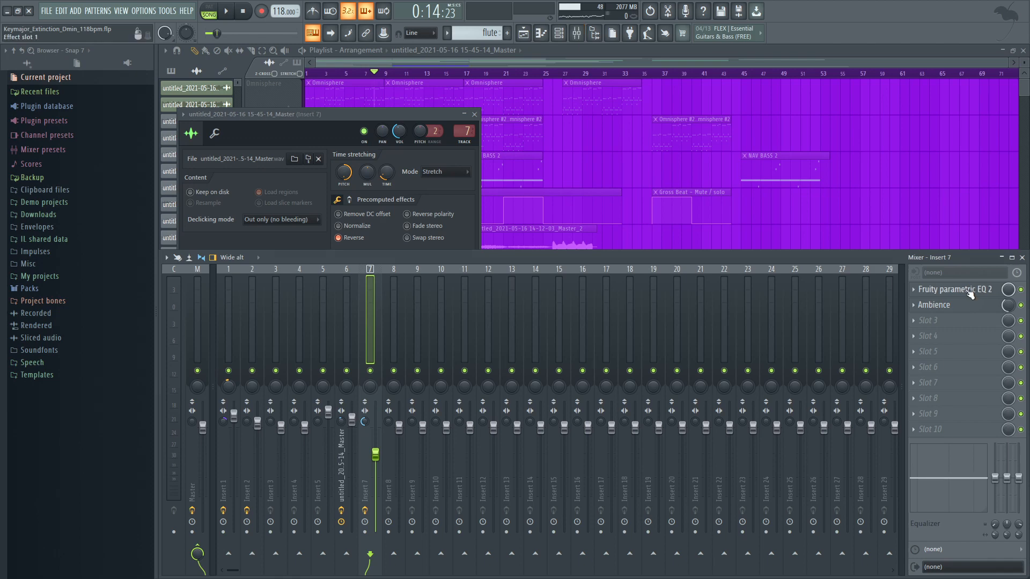
left_click(970, 292)
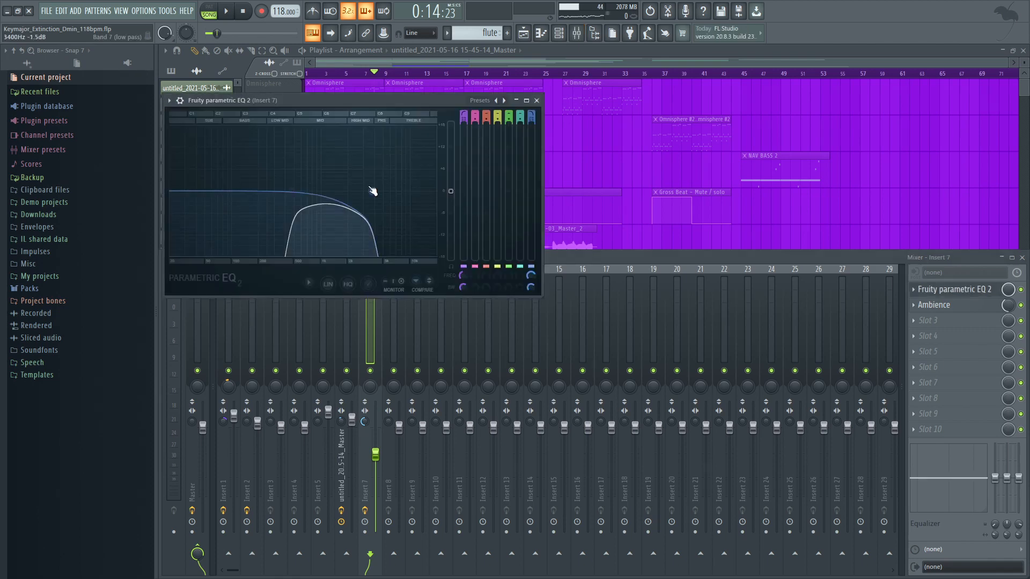
left_click(934, 305)
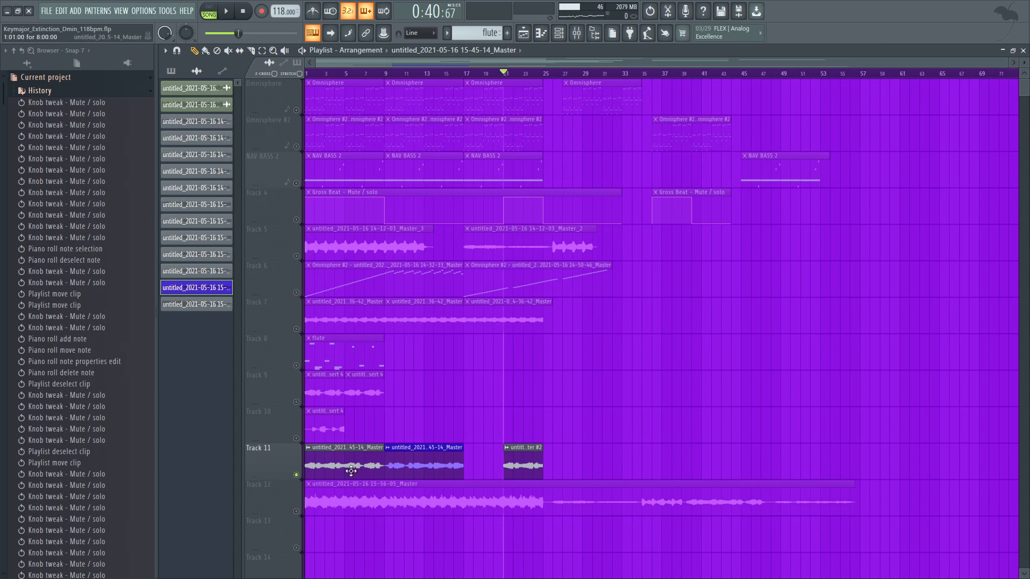
- Play Track 11's 15-45-14_Master #2 clip from bar 21 and view its channel settings
left_click(345, 466)
left_click(506, 416, "ctrl")
double_click(522, 456)
key("Escape")
key("space")
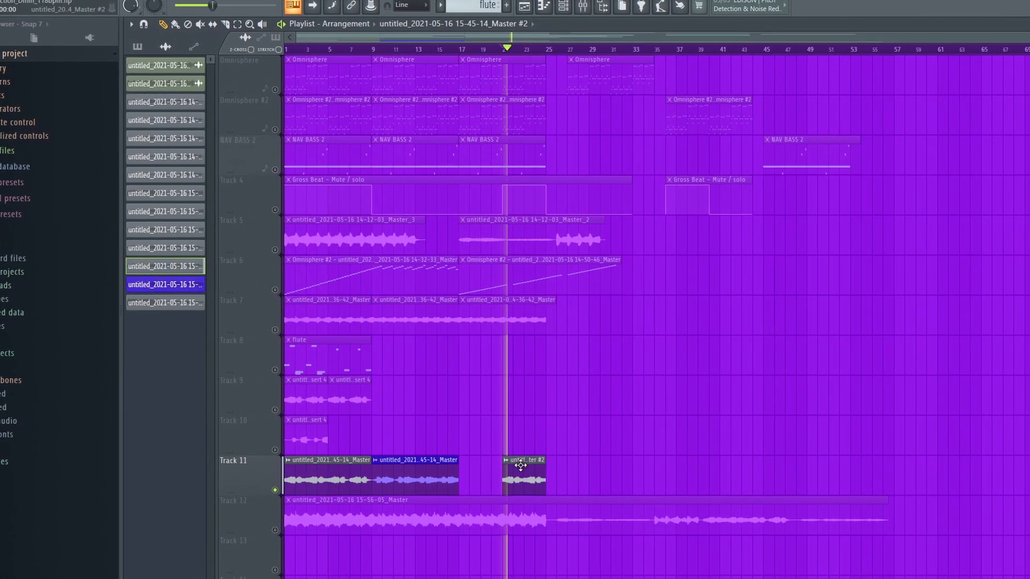
double_click(519, 468)
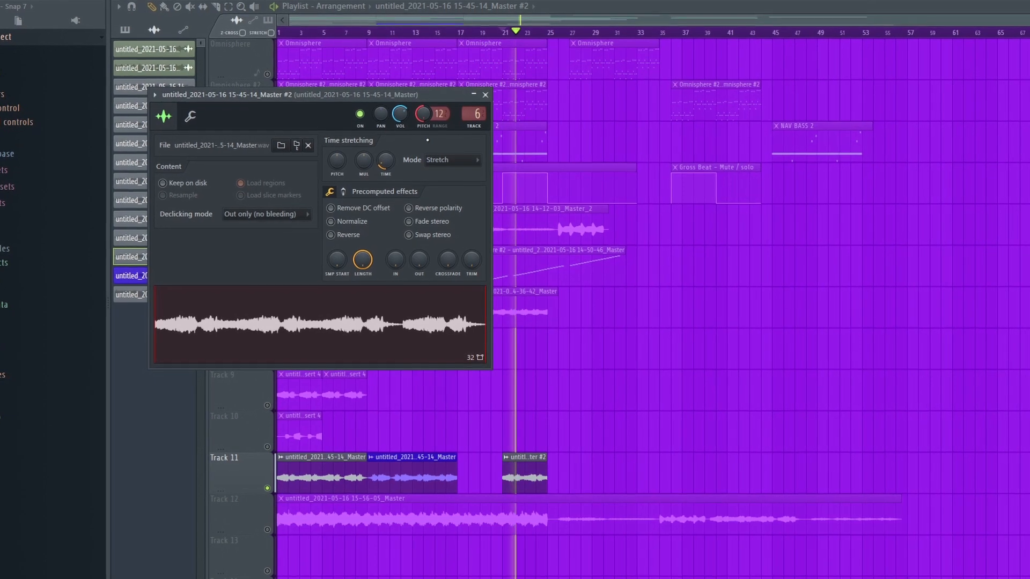
- View the Auburn Sounds Panagement 2 and Ambience effects on mixer track 6 and return to the playlist
key("F9")
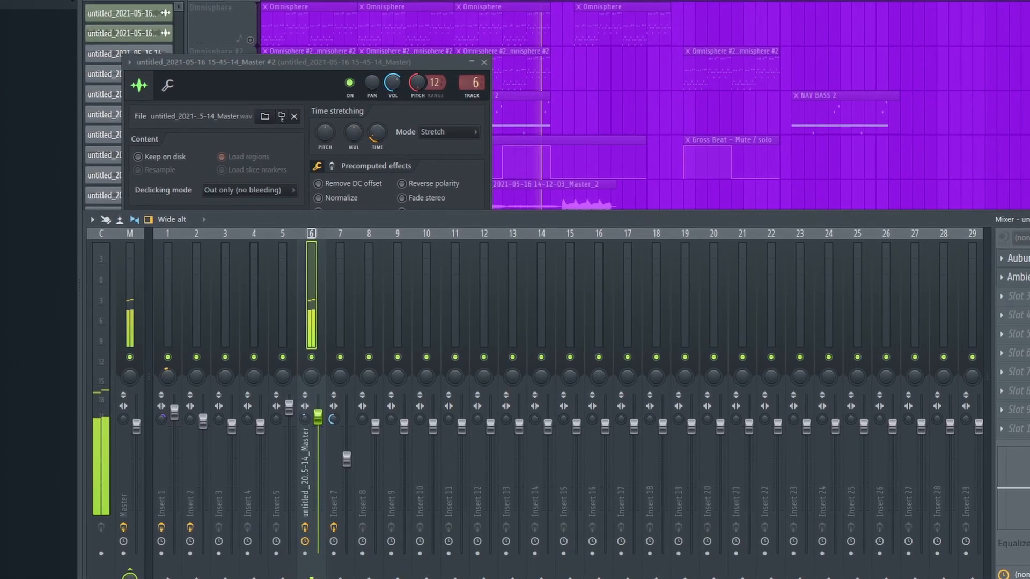
left_click(1016, 261)
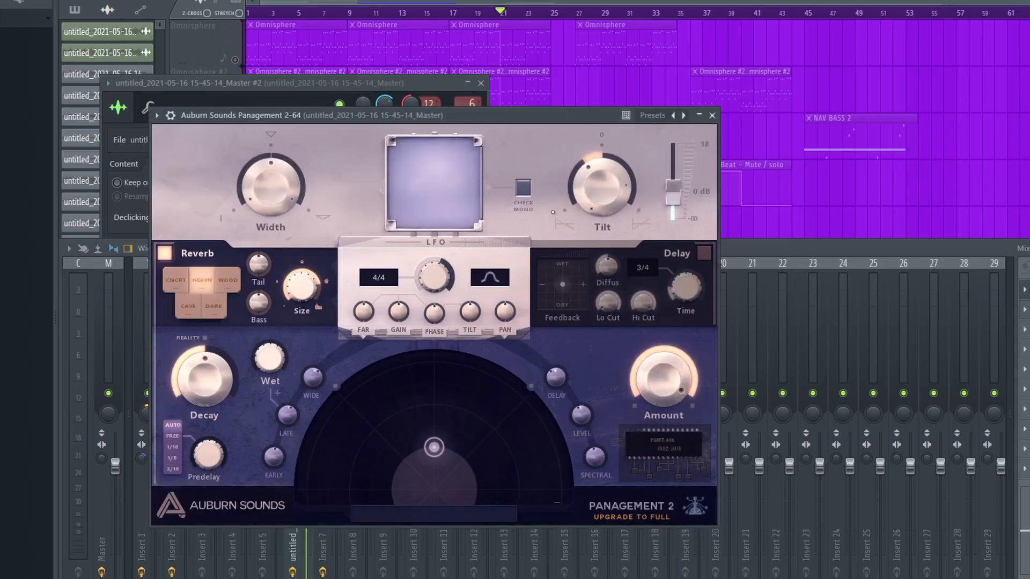
left_click(713, 115)
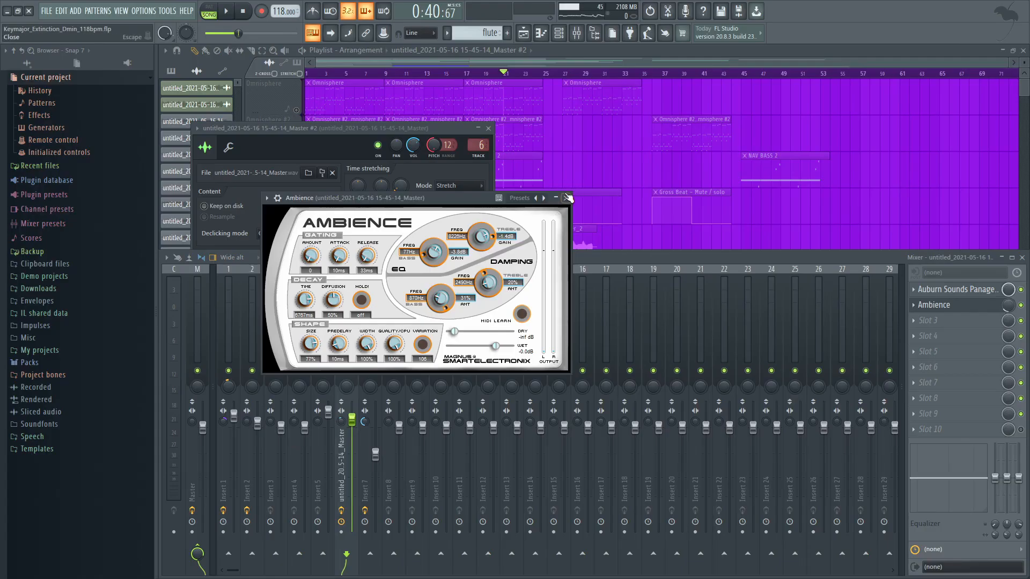
left_click(568, 198)
key("F5")
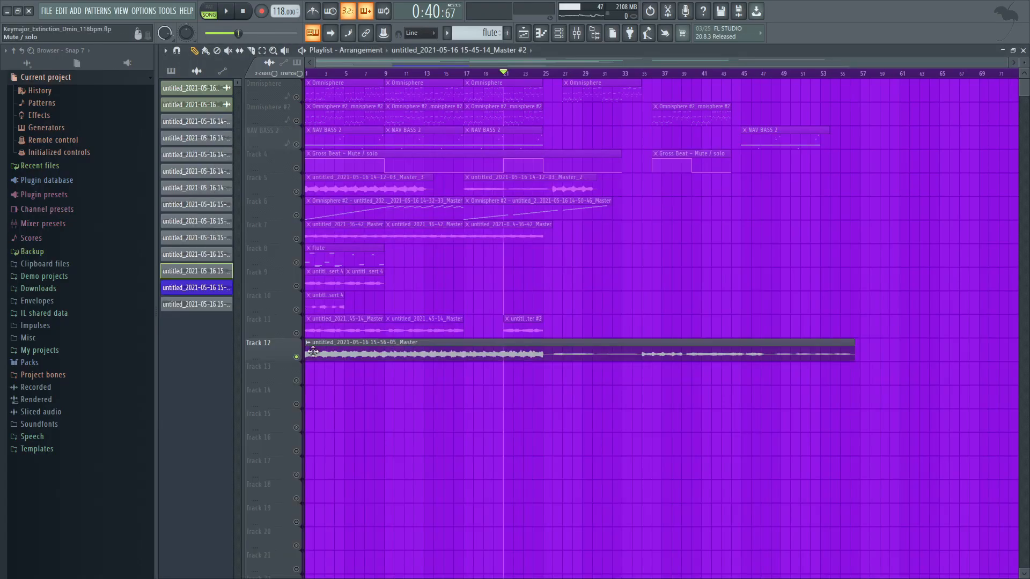
- Return the playhead to the start of the song and solo Tracks 11 and 12 in turn
right_click(296, 239)
left_click_drag(324, 74, 302, 84)
right_click(296, 333)
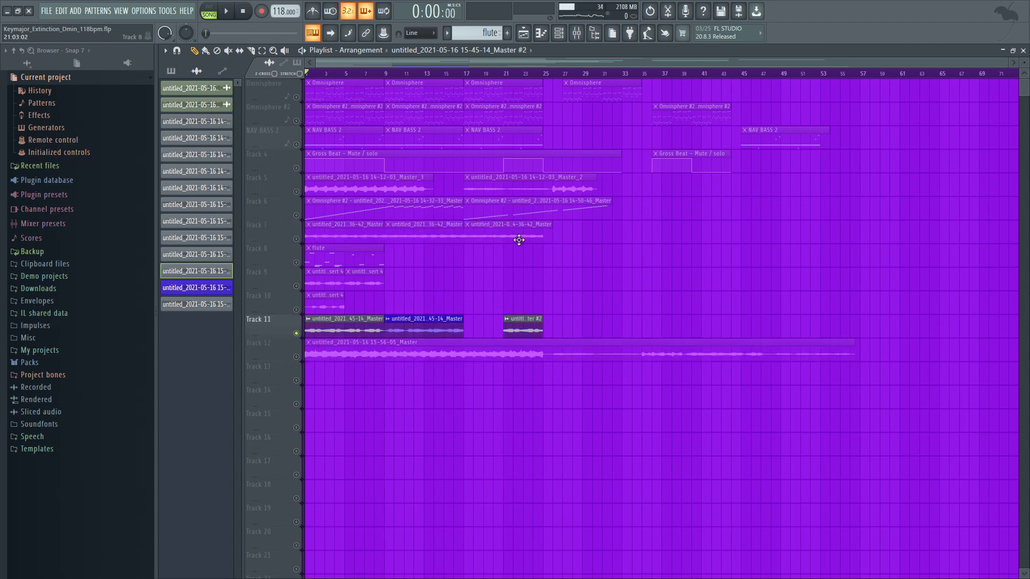
left_click(296, 239)
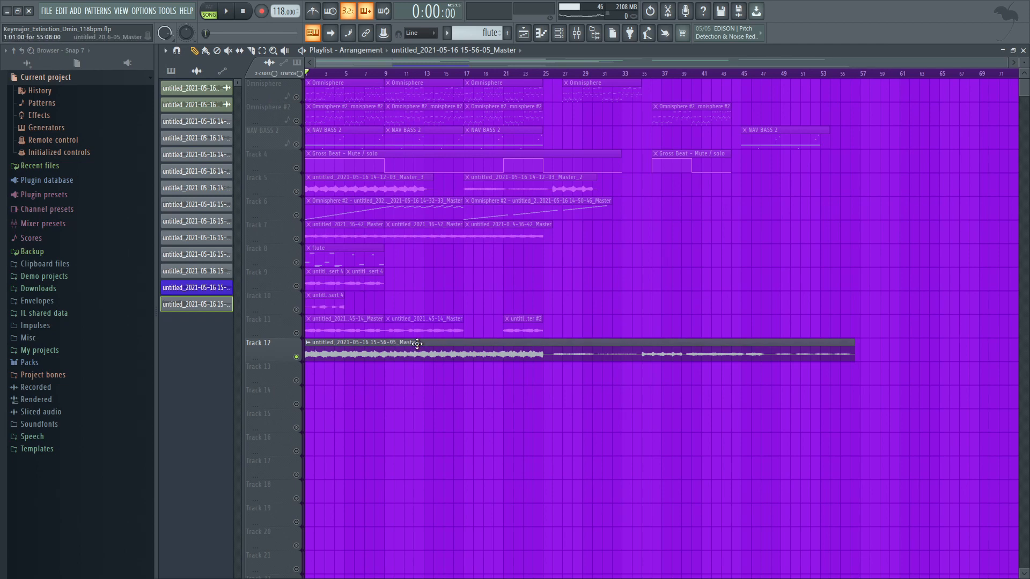
- View the Fruity parametric EQ 2 curve on the mixer's Master track and close the effect window
left_click(583, 40)
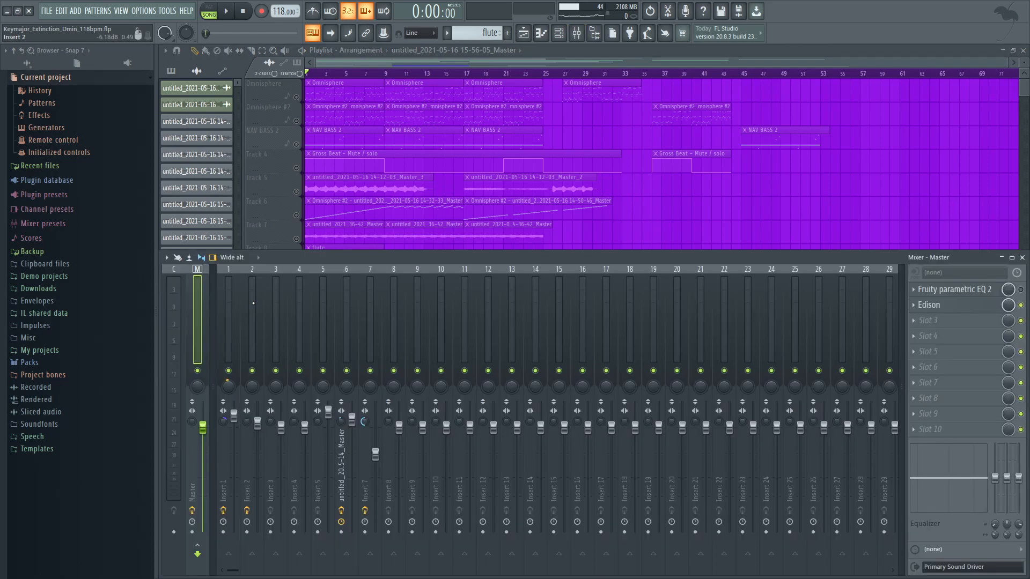
left_click(944, 295)
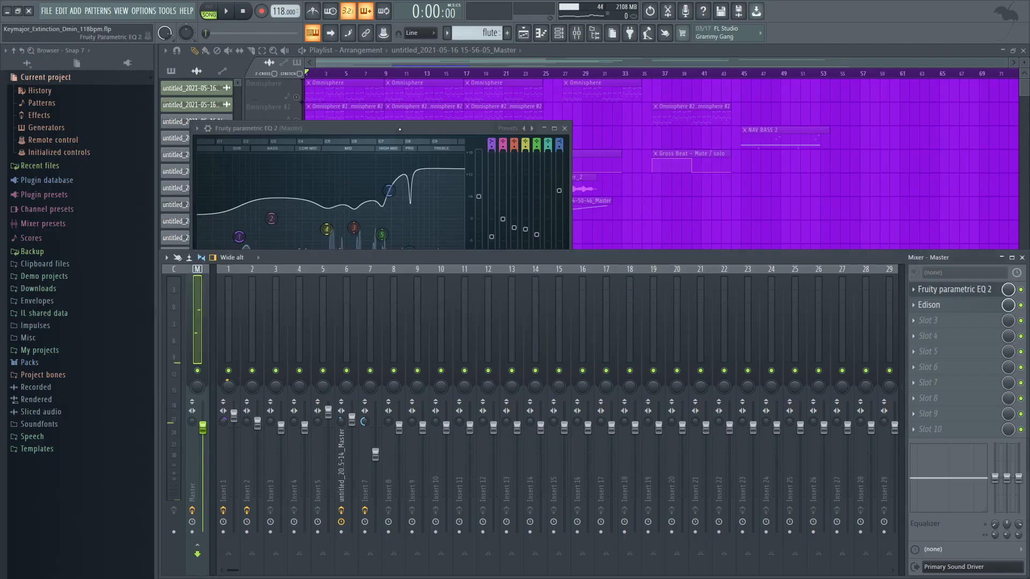
left_click(565, 129)
- Leave the mixer, check the channel settings of Track 12's 15-56-05_Master clip and toggle the track's solo
key("F9")
double_click(541, 361)
key("Escape")
left_click(298, 356, "ctrl")
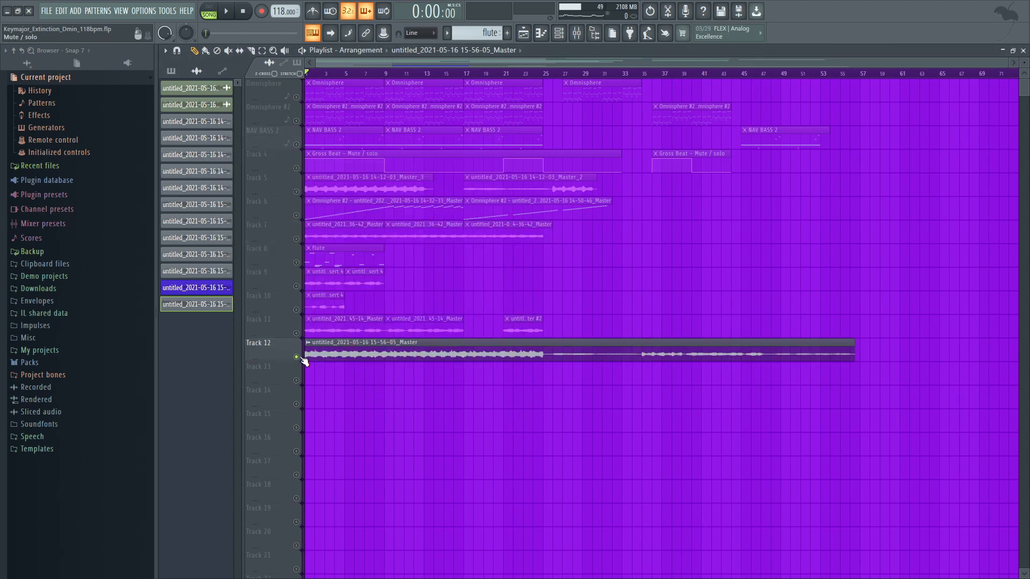